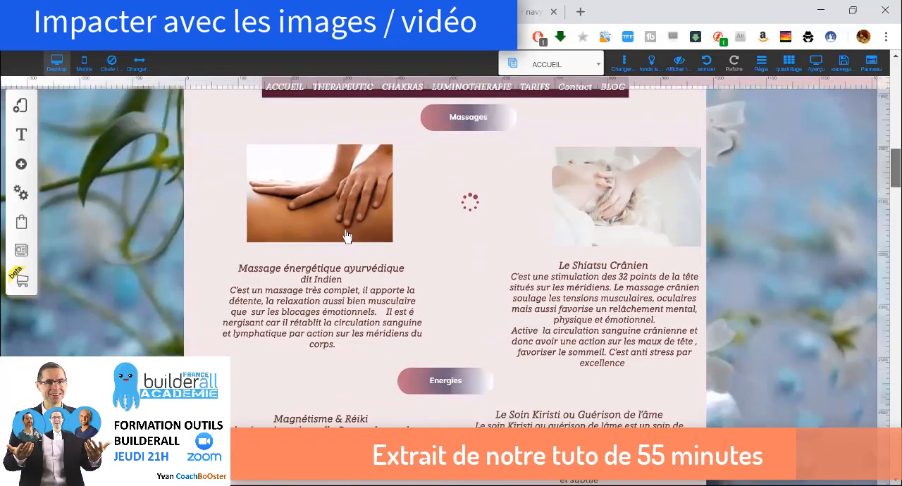
Examine the home page's sections from Massages and Energies down to the TARIFS and Contact areas
{"action": "scroll", "coordinate": [346, 236], "scroll_direction": "down", "scroll_amount": 8}
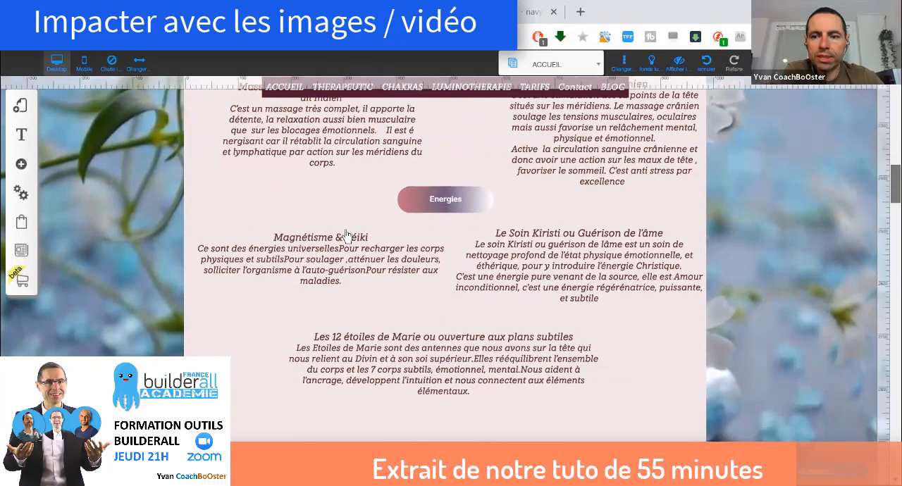
{"action": "scroll", "coordinate": [346, 236], "scroll_direction": "down", "scroll_amount": 10}
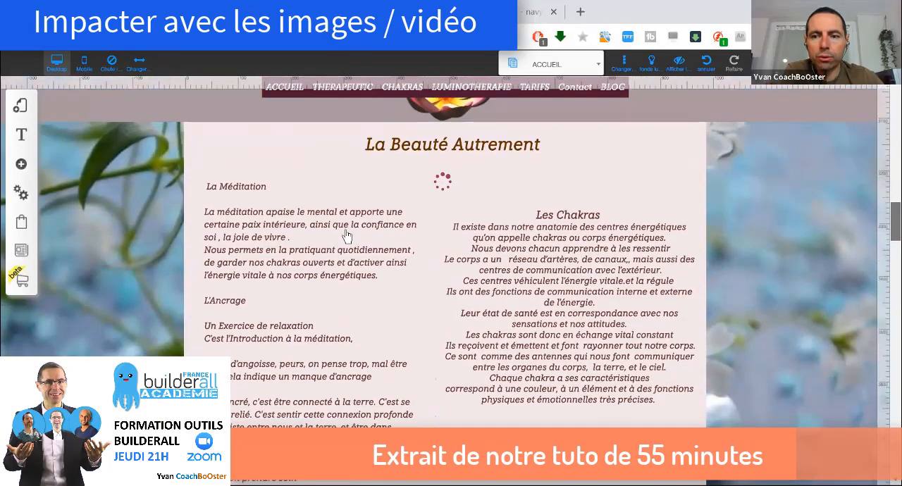
{"action": "scroll", "coordinate": [345, 236], "scroll_direction": "down", "scroll_amount": 6}
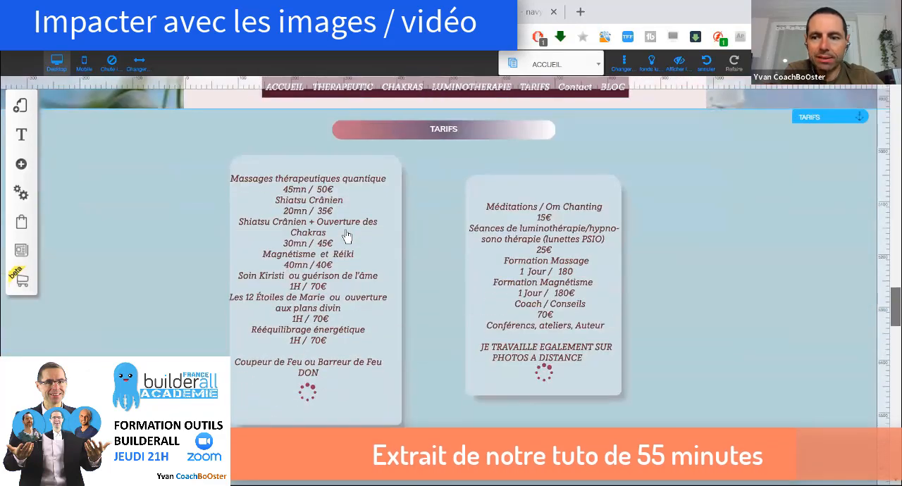
{"action": "scroll", "coordinate": [346, 236], "scroll_direction": "up", "scroll_amount": 1}
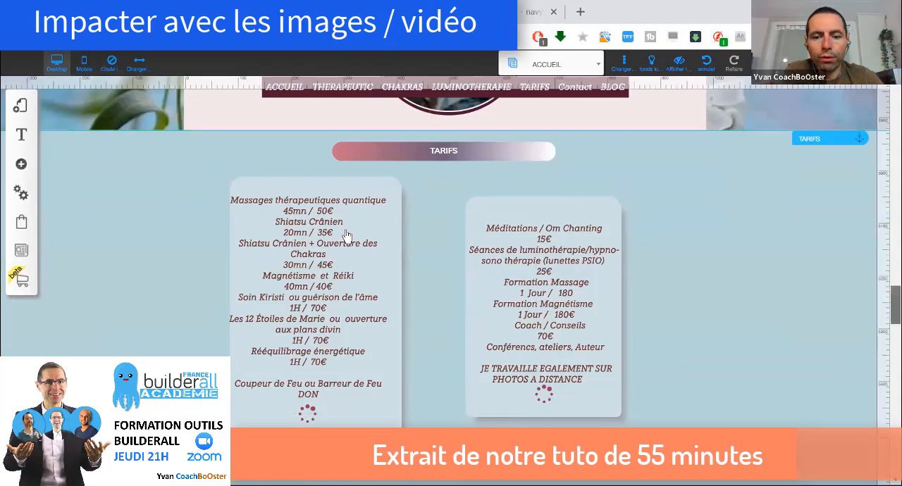
{"action": "scroll", "coordinate": [345, 236], "scroll_direction": "down", "scroll_amount": 5}
{"action": "scroll", "coordinate": [346, 236], "scroll_direction": "up", "scroll_amount": 3}
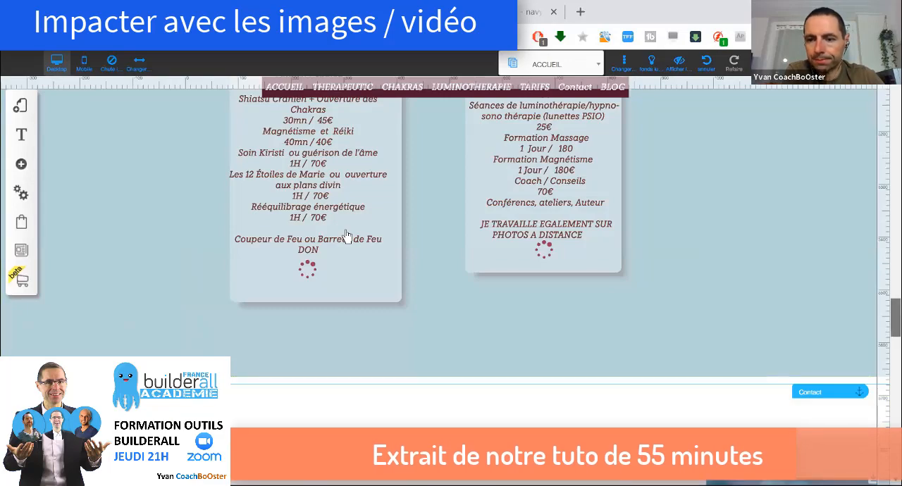
{"action": "scroll", "coordinate": [346, 235], "scroll_direction": "down", "scroll_amount": 5}
{"action": "scroll", "coordinate": [346, 235], "scroll_direction": "up", "scroll_amount": 1}
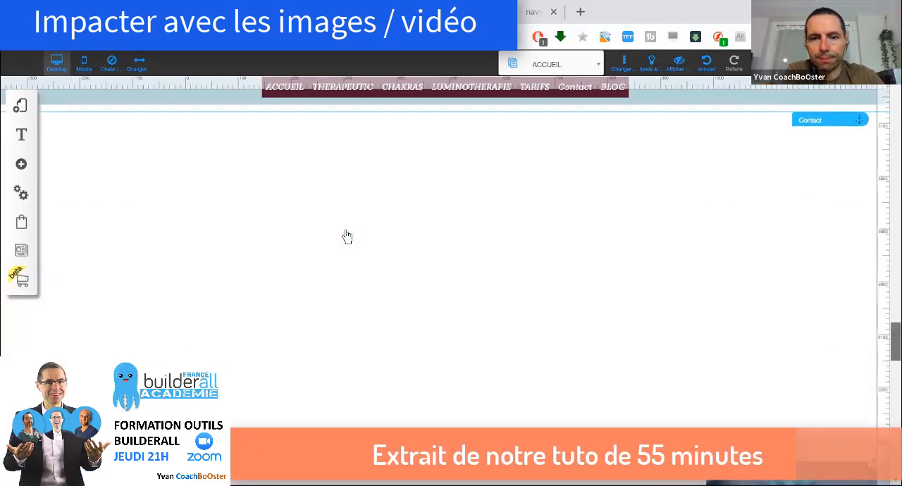
{"action": "scroll", "coordinate": [346, 236], "scroll_direction": "up", "scroll_amount": 8}
{"action": "scroll", "coordinate": [347, 237], "scroll_direction": "down", "scroll_amount": 5}
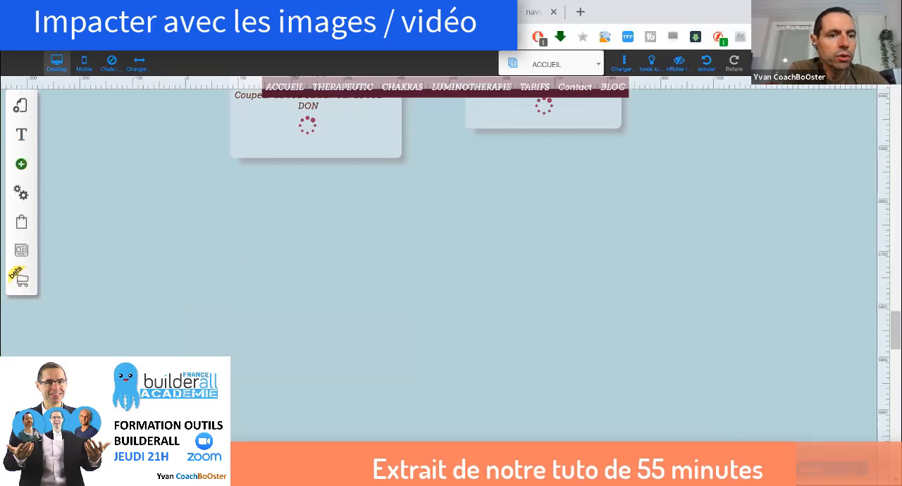
Add a standard Image element to the page below the two price boxes in the TARIFS section
{"action": "left_click", "coordinate": [21, 164]}
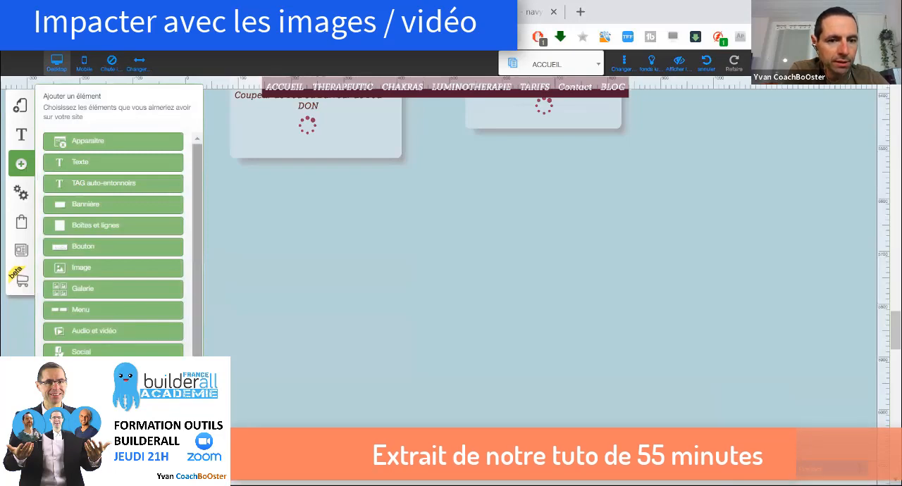
{"action": "scroll", "coordinate": [113, 246], "scroll_direction": "down", "scroll_amount": 3}
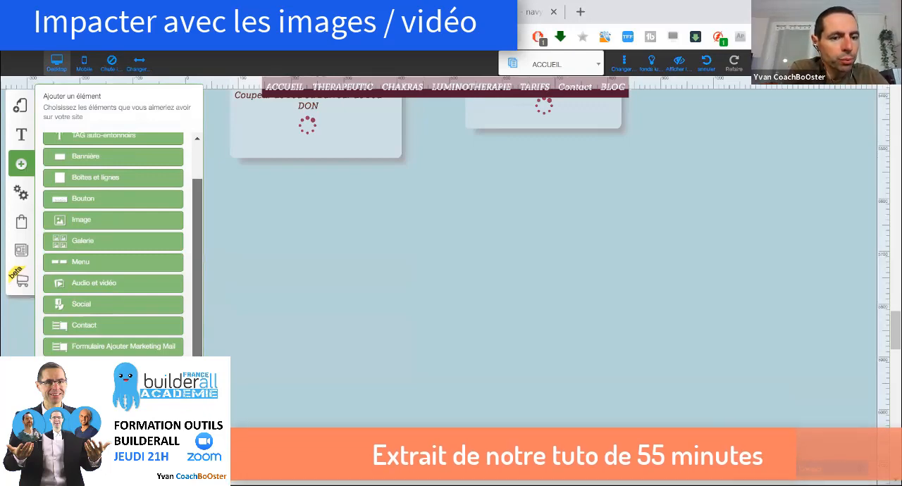
{"action": "scroll", "coordinate": [112, 247], "scroll_direction": "up", "scroll_amount": 1}
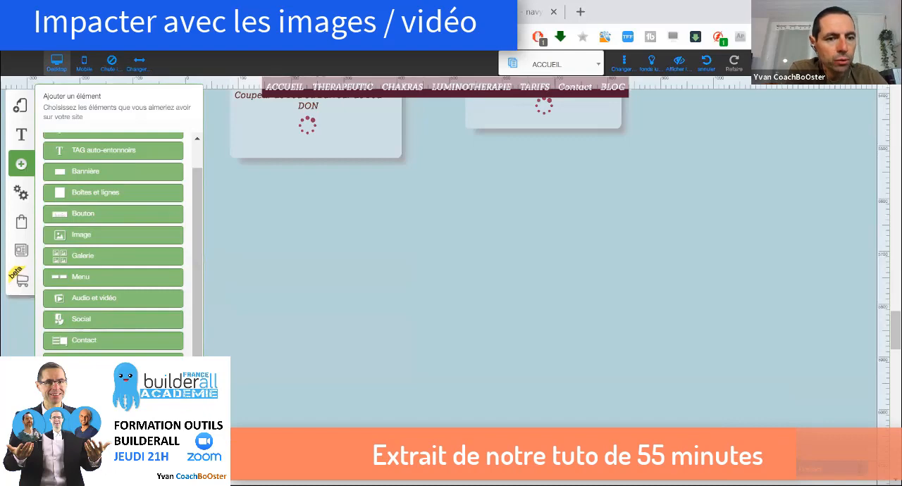
{"action": "left_click", "coordinate": [113, 235]}
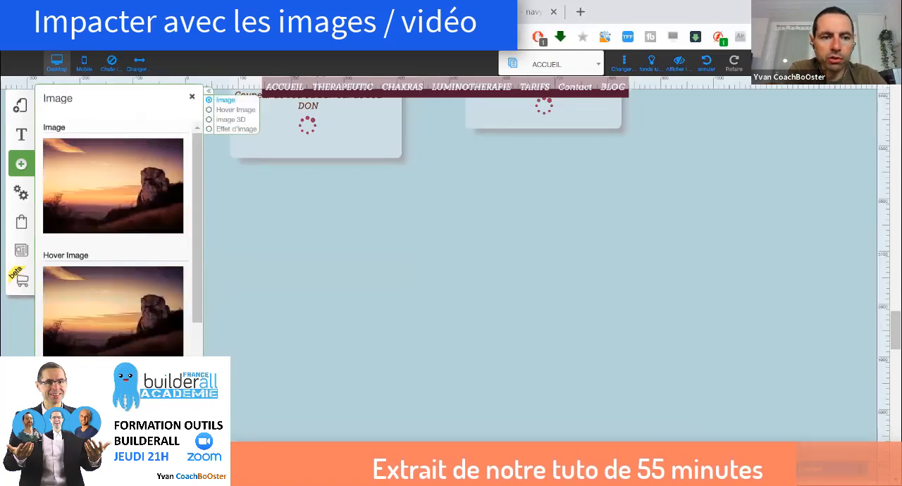
{"action": "left_click", "coordinate": [130, 192]}
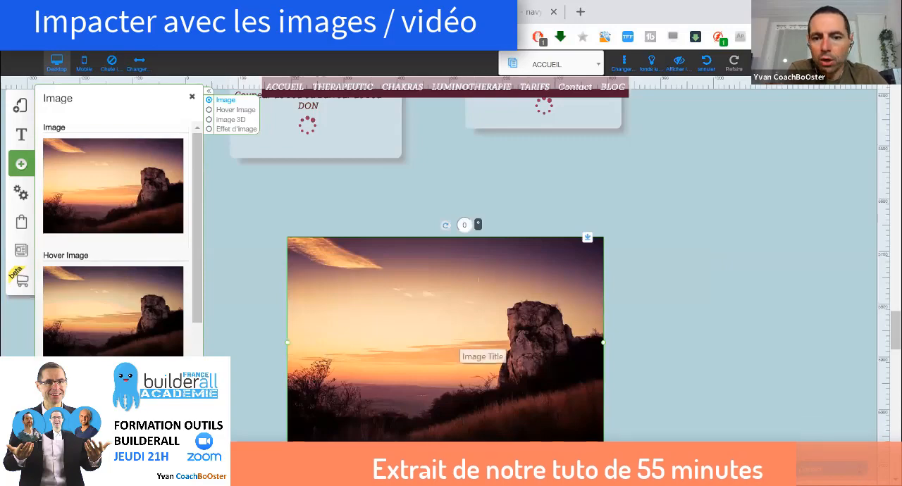
Replace the placeholder landscape with the flat orange "Titres Magnétiques" book cover from the personal image files
{"action": "left_click", "coordinate": [464, 345]}
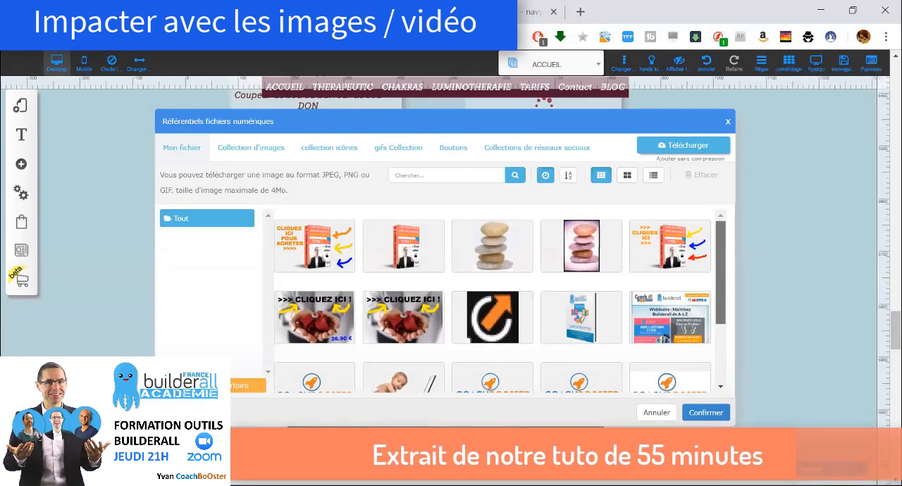
{"action": "scroll", "coordinate": [492, 303], "scroll_direction": "down", "scroll_amount": 1}
{"action": "mouse_move", "coordinate": [720, 265]}
{"action": "left_mouse_down"}
{"action": "mouse_move", "coordinate": [720, 328]}
{"action": "mouse_move", "coordinate": [720, 259]}
{"action": "left_mouse_up"}
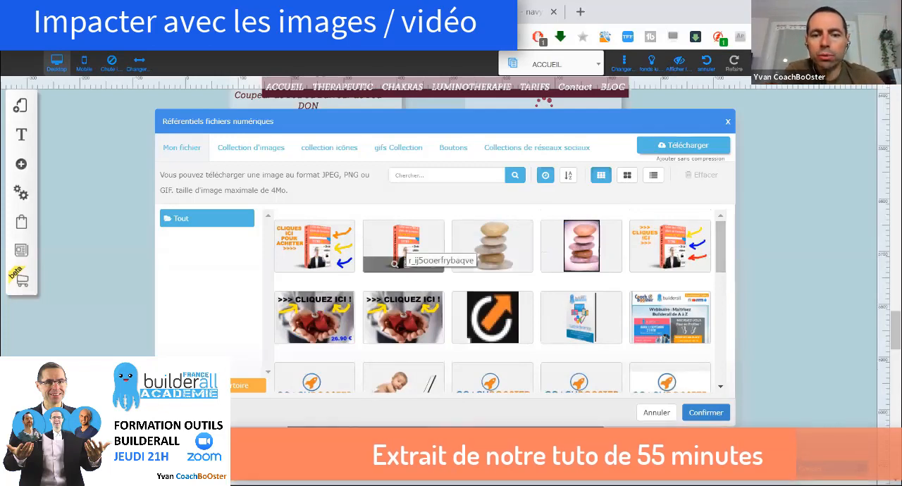
{"action": "left_click", "coordinate": [405, 246]}
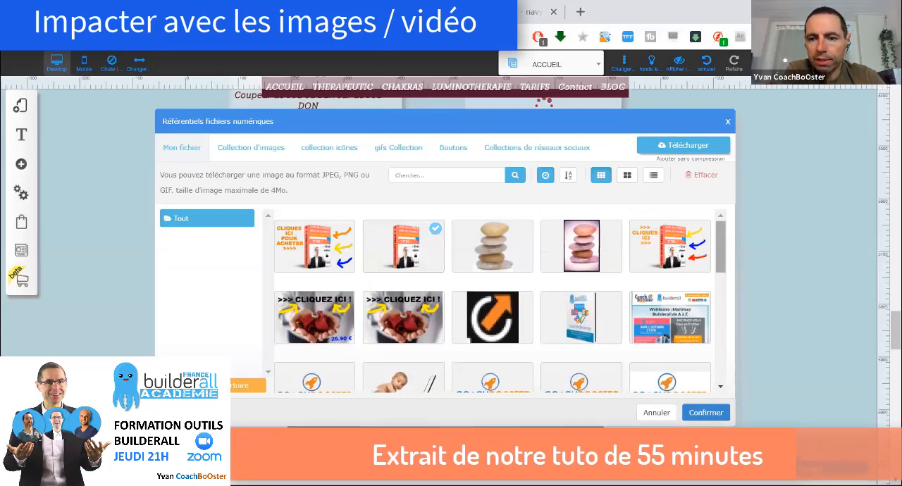
{"action": "scroll", "coordinate": [499, 302], "scroll_direction": "down", "scroll_amount": 5}
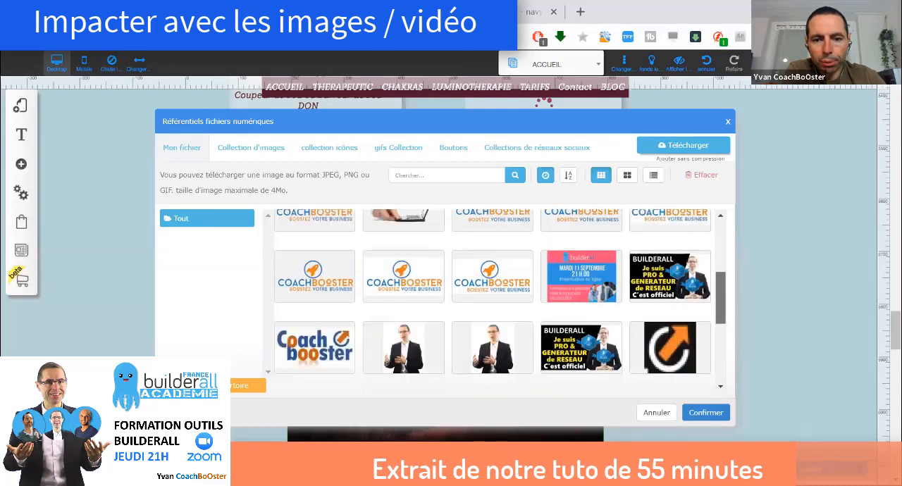
{"action": "scroll", "coordinate": [580, 296], "scroll_direction": "down", "scroll_amount": 5}
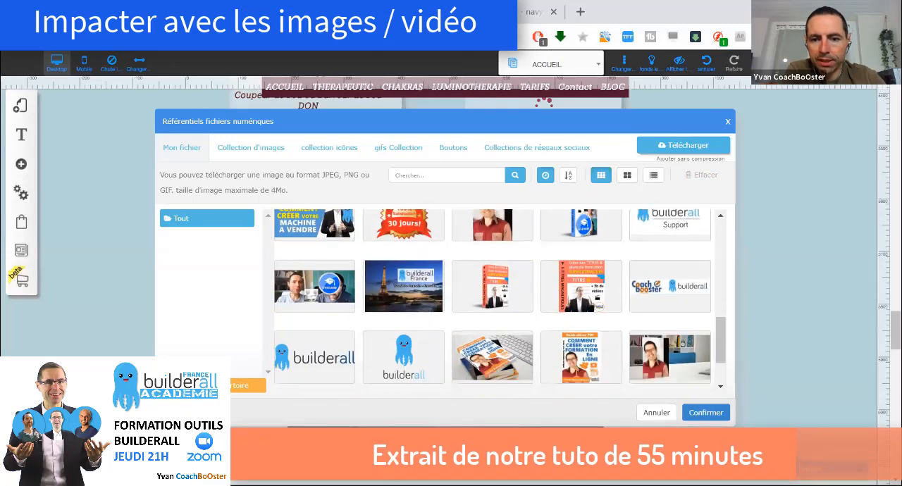
{"action": "left_click", "coordinate": [581, 290]}
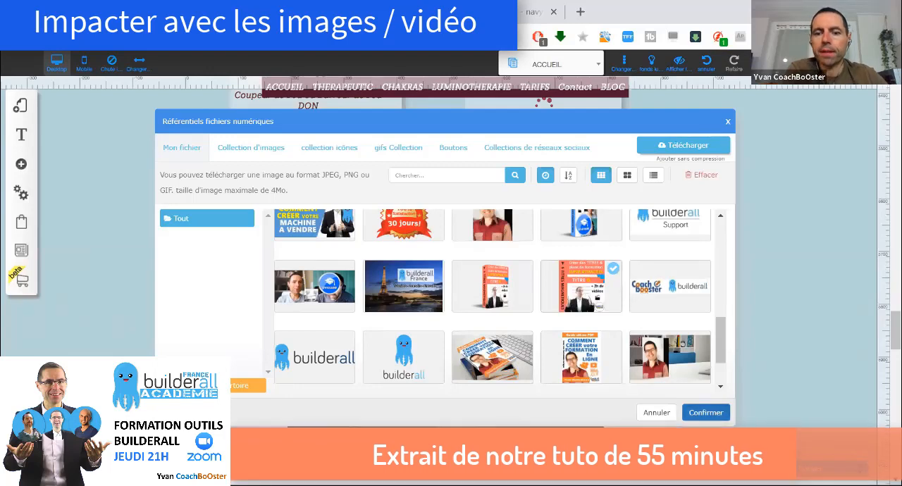
{"action": "left_click", "coordinate": [705, 413]}
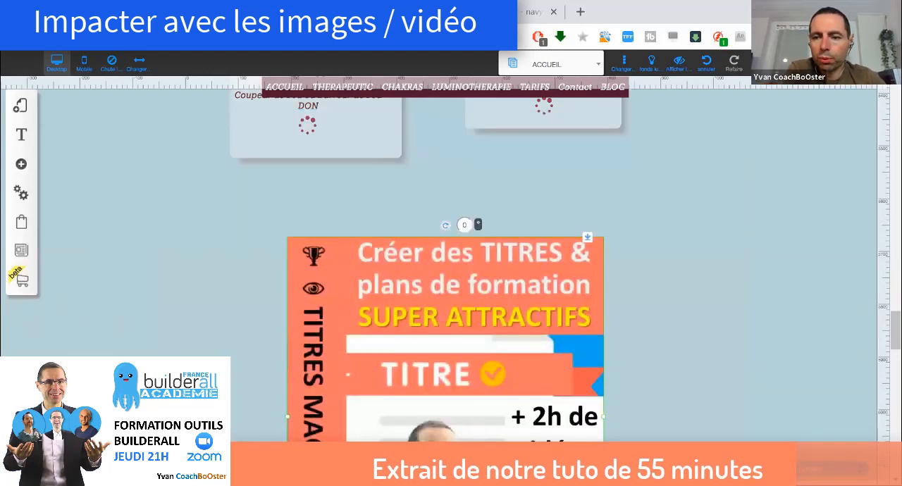
Check the whole book cover image and move it slightly higher in the TARIFS section
{"action": "scroll", "coordinate": [564, 282], "scroll_direction": "down", "scroll_amount": 1}
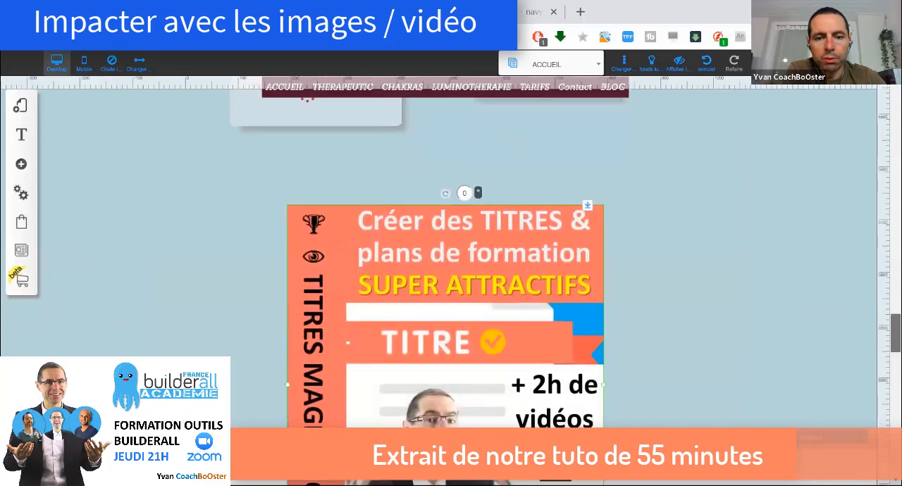
{"action": "scroll", "coordinate": [451, 282], "scroll_direction": "down", "scroll_amount": 2}
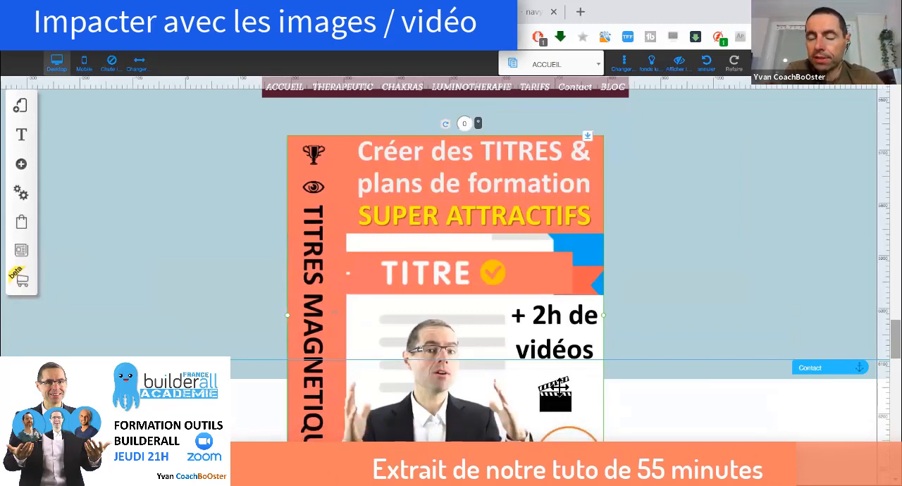
{"action": "scroll", "coordinate": [559, 387], "scroll_direction": "down", "scroll_amount": 2}
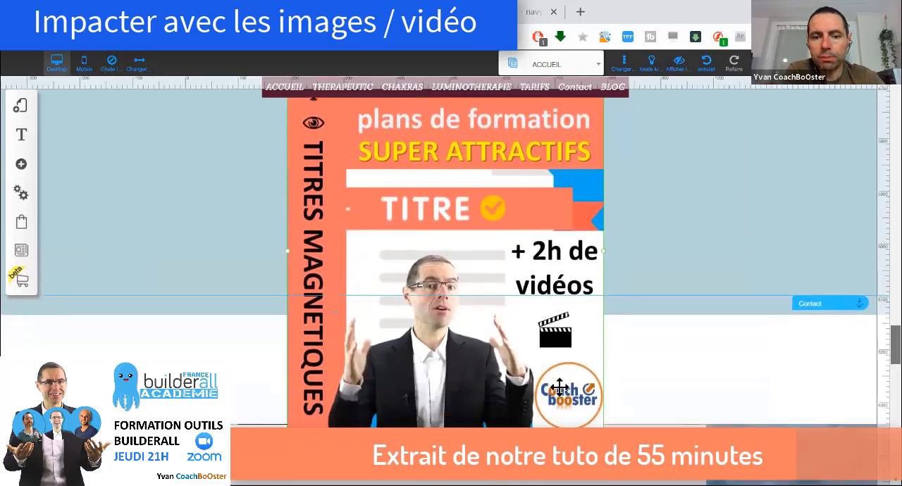
{"action": "scroll", "coordinate": [558, 387], "scroll_direction": "up", "scroll_amount": 2}
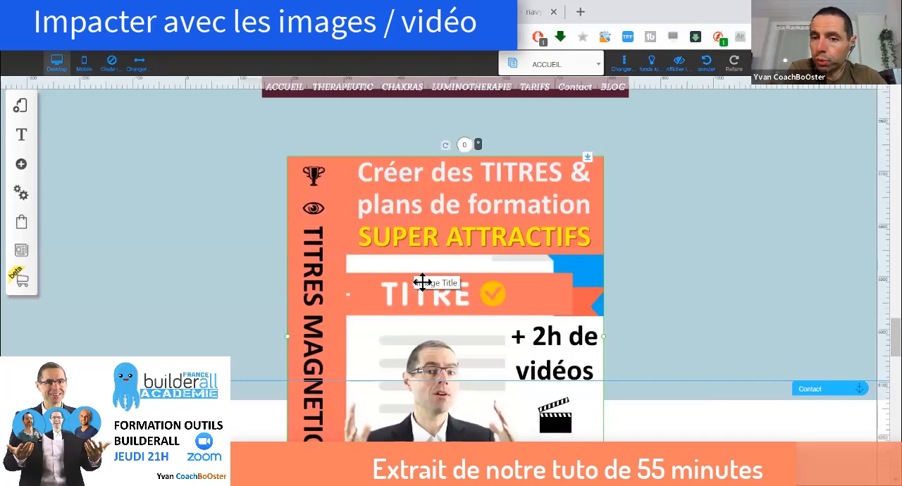
{"action": "left_click_drag", "start_coordinate": [421, 282], "coordinate": [417, 232]}
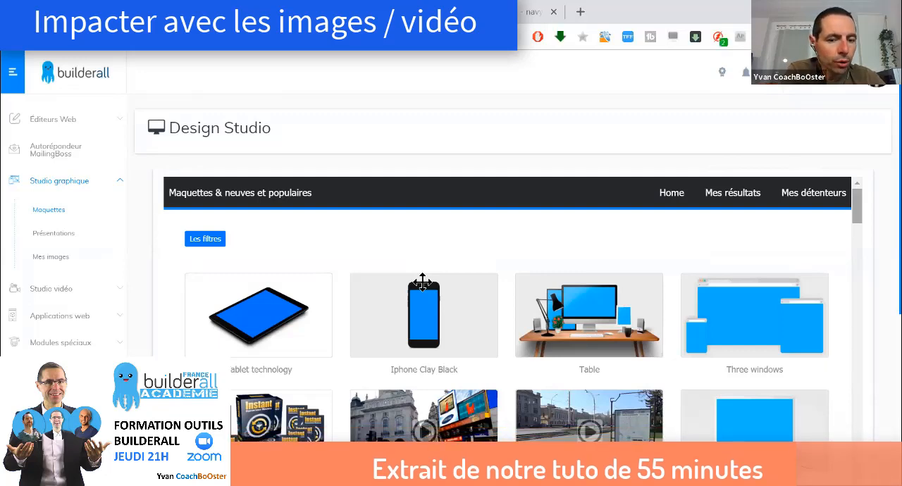
Browse the Design Studio mockup gallery, examining the device, book cover and box templates for one that suits the cover
{"action": "scroll", "coordinate": [423, 281], "scroll_direction": "down", "scroll_amount": 2}
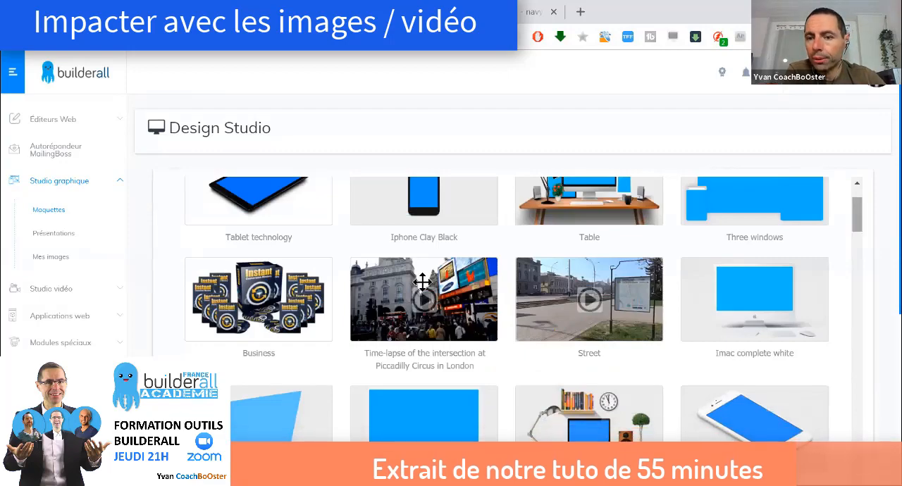
{"action": "scroll", "coordinate": [423, 282], "scroll_direction": "down", "scroll_amount": 2}
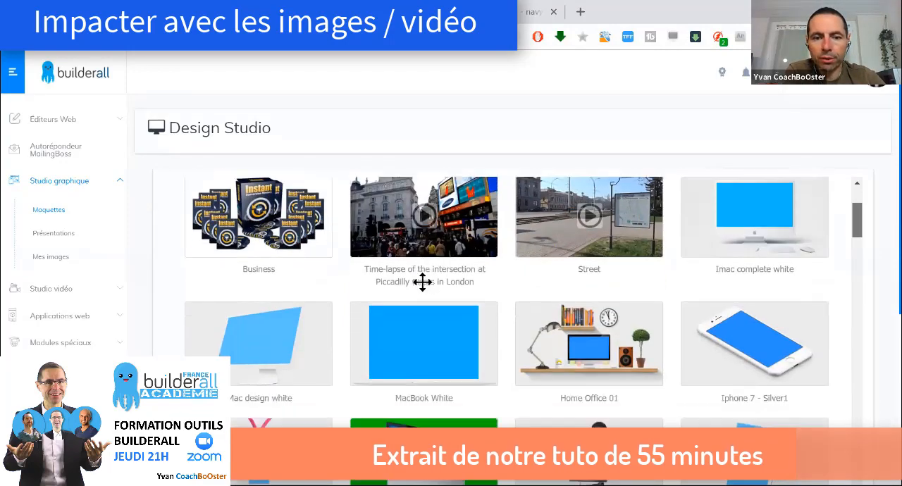
{"action": "scroll", "coordinate": [422, 281], "scroll_direction": "down", "scroll_amount": 3}
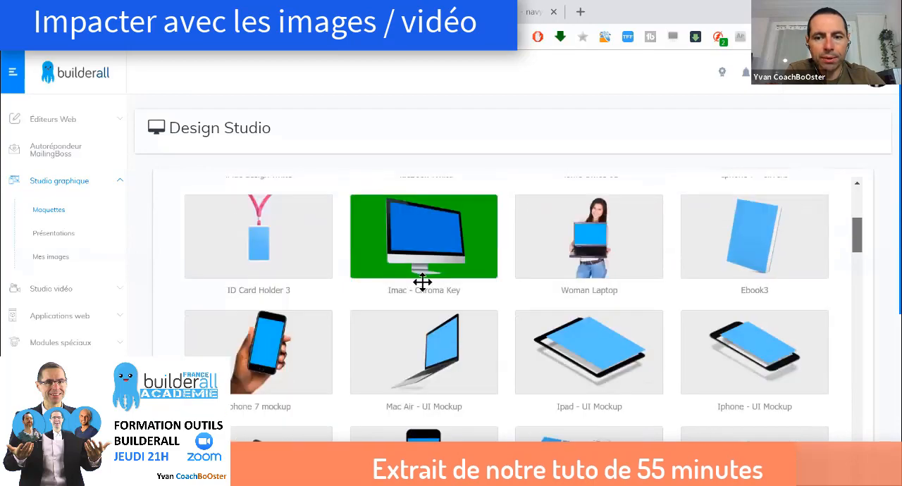
{"action": "scroll", "coordinate": [423, 282], "scroll_direction": "down", "scroll_amount": 4}
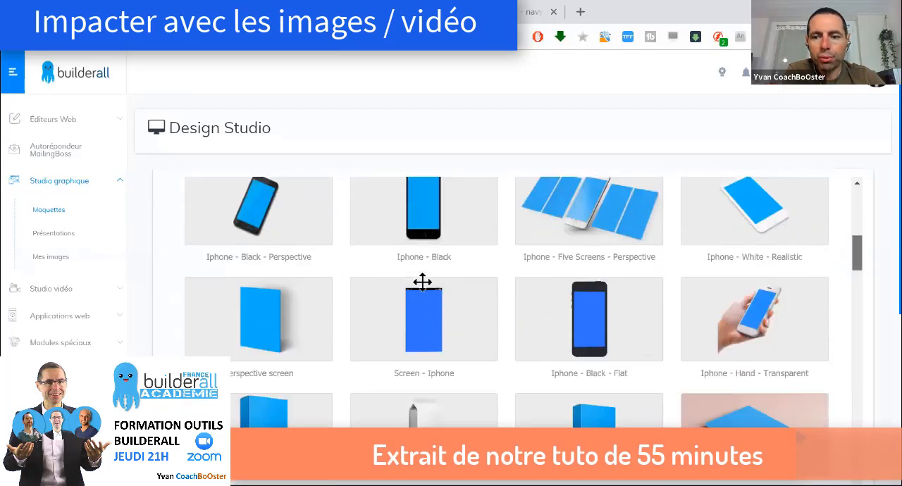
{"action": "scroll", "coordinate": [422, 282], "scroll_direction": "down", "scroll_amount": 4}
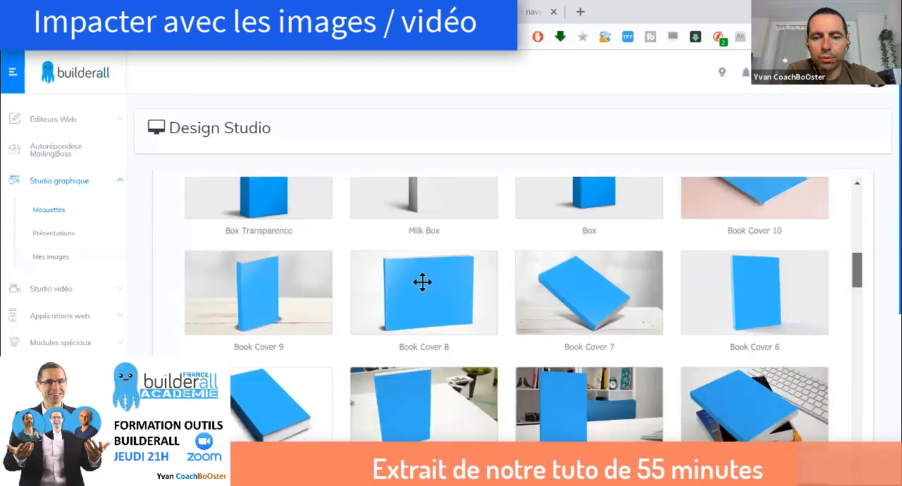
{"action": "scroll", "coordinate": [421, 282], "scroll_direction": "down", "scroll_amount": 1}
{"action": "scroll", "coordinate": [422, 281], "scroll_direction": "down", "scroll_amount": 1}
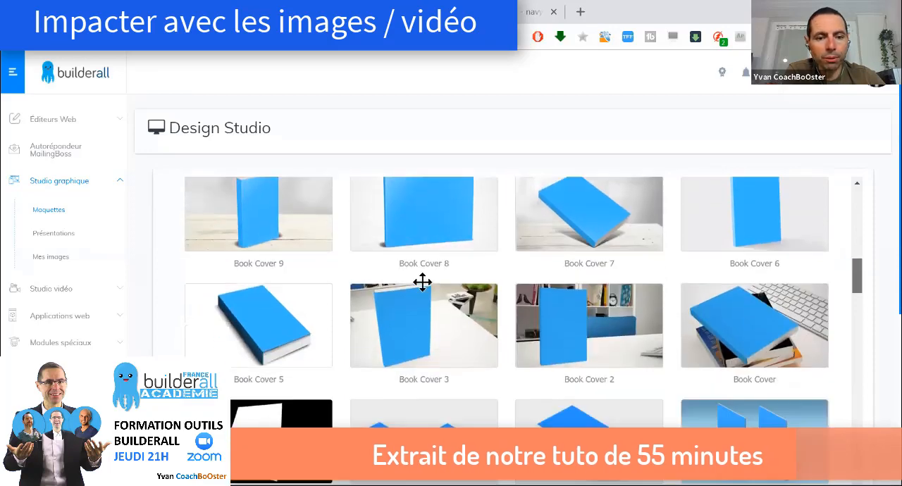
{"action": "scroll", "coordinate": [422, 282], "scroll_direction": "up", "scroll_amount": 1}
{"action": "scroll", "coordinate": [422, 282], "scroll_direction": "down", "scroll_amount": 3}
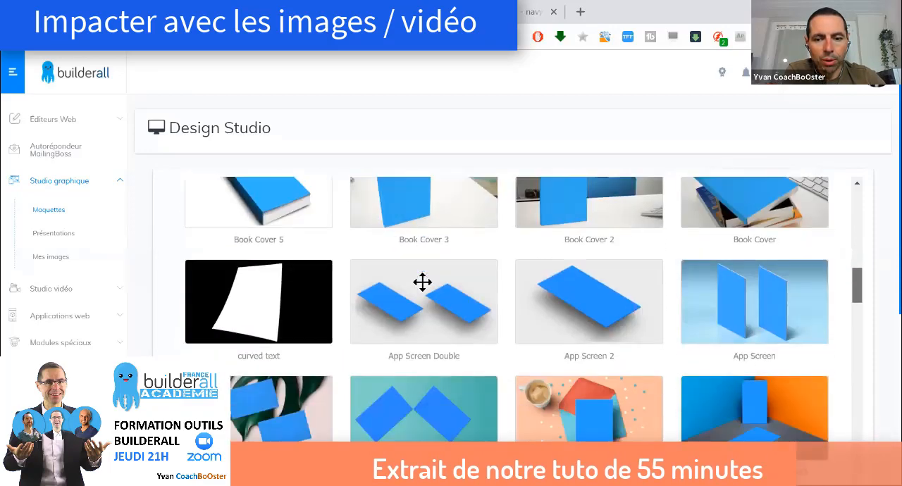
{"action": "scroll", "coordinate": [422, 282], "scroll_direction": "up", "scroll_amount": 1}
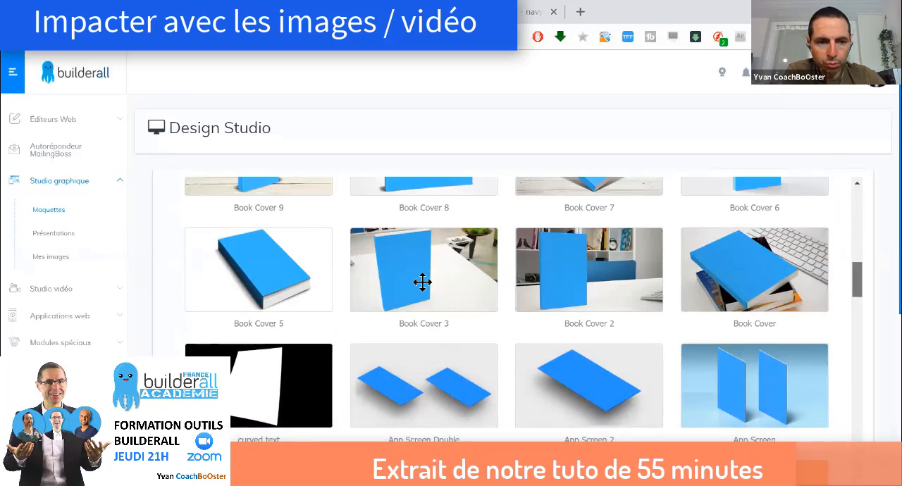
{"action": "scroll", "coordinate": [422, 282], "scroll_direction": "up", "scroll_amount": 1}
{"action": "scroll", "coordinate": [421, 281], "scroll_direction": "down", "scroll_amount": 1}
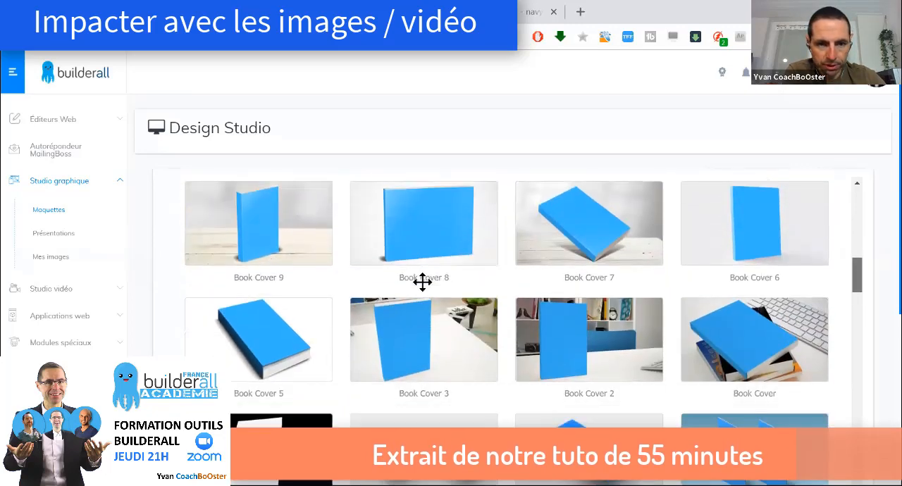
{"action": "scroll", "coordinate": [422, 281], "scroll_direction": "up", "scroll_amount": 3}
{"action": "scroll", "coordinate": [421, 281], "scroll_direction": "down", "scroll_amount": 1}
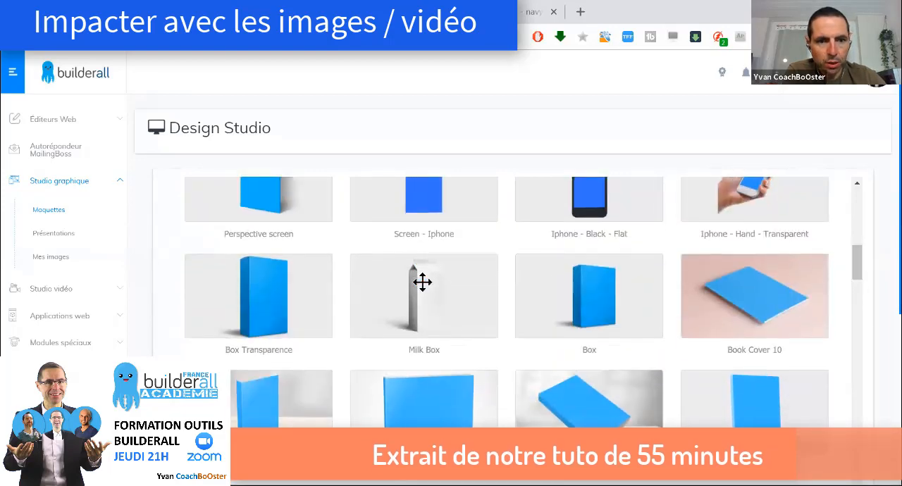
Open the Box Transparence mockup and load titre attractifs.JPG from the Images a fort impact folder into it
{"action": "left_click", "coordinate": [422, 281]}
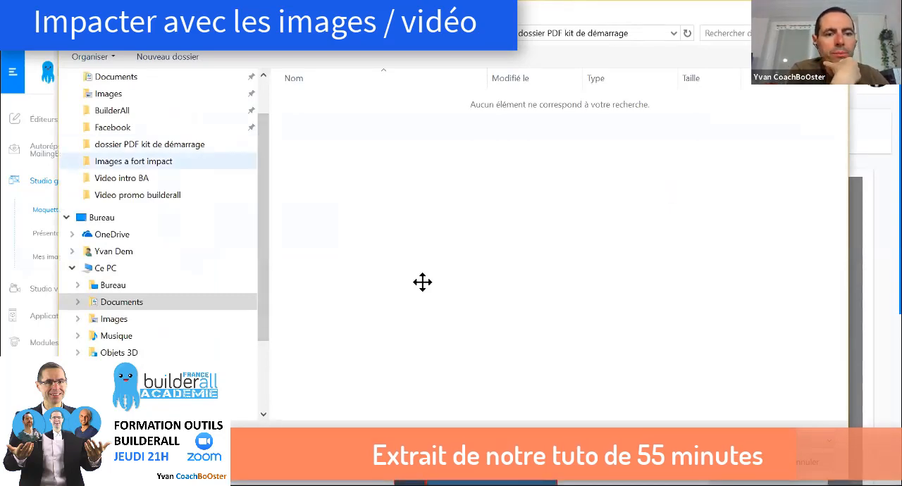
{"action": "left_click", "coordinate": [133, 161]}
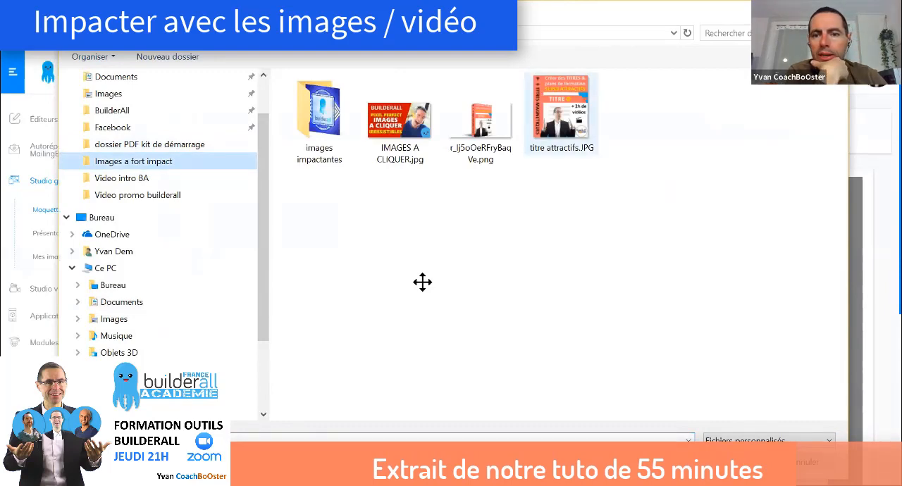
{"action": "left_click", "coordinate": [561, 114]}
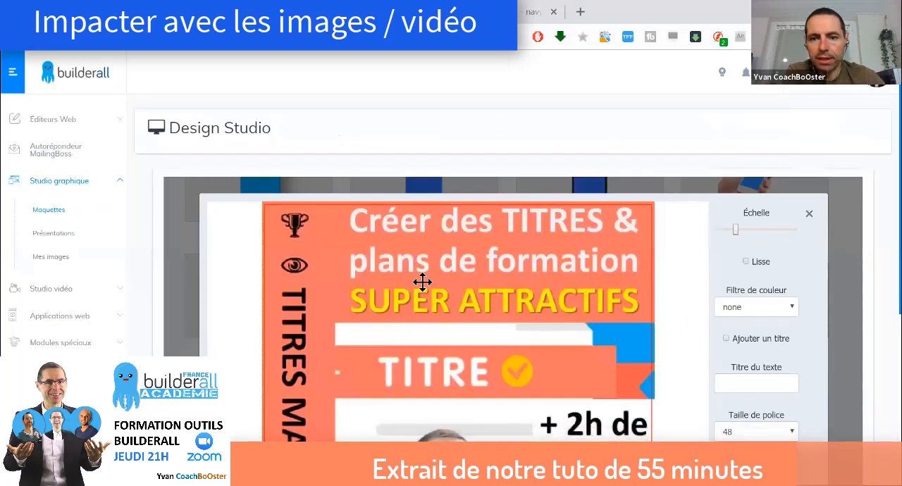
Check the cover's framing, validate it without a color filter or title, and generate the box mockup's result
{"action": "scroll", "coordinate": [422, 282], "scroll_direction": "down", "scroll_amount": 3}
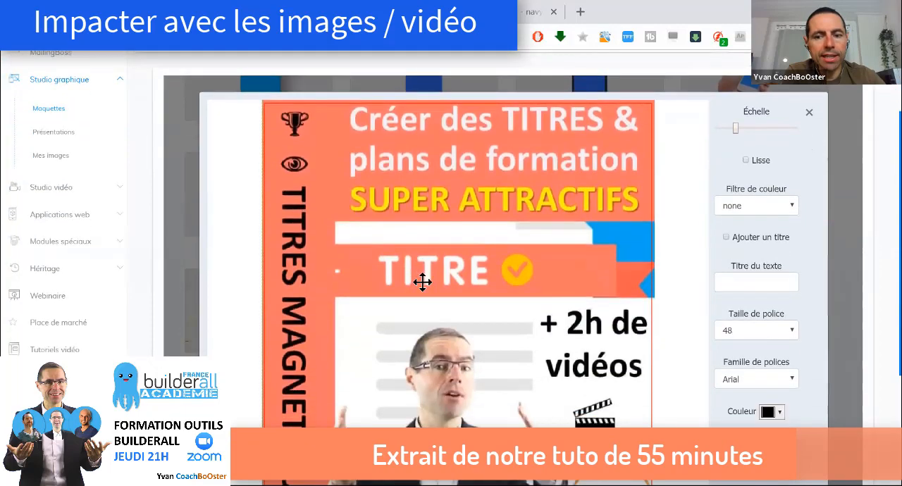
{"action": "scroll", "coordinate": [422, 282], "scroll_direction": "down", "scroll_amount": 3}
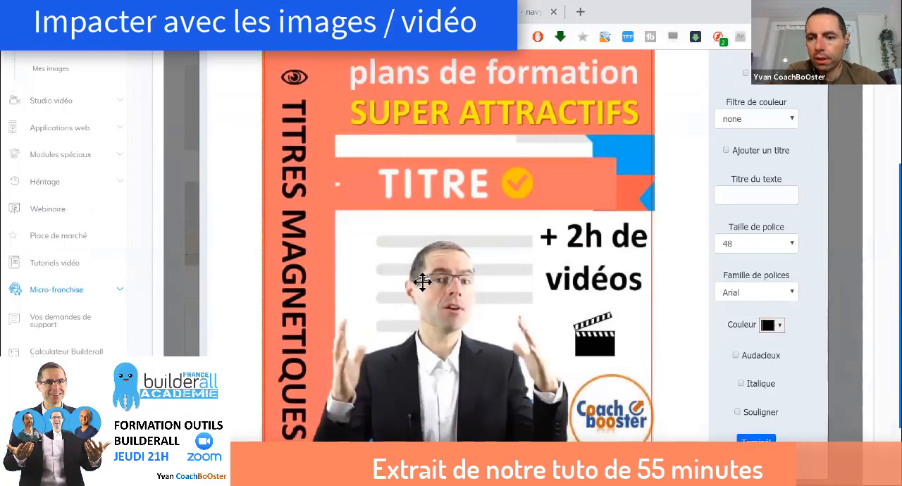
{"action": "scroll", "coordinate": [422, 281], "scroll_direction": "up", "scroll_amount": 2}
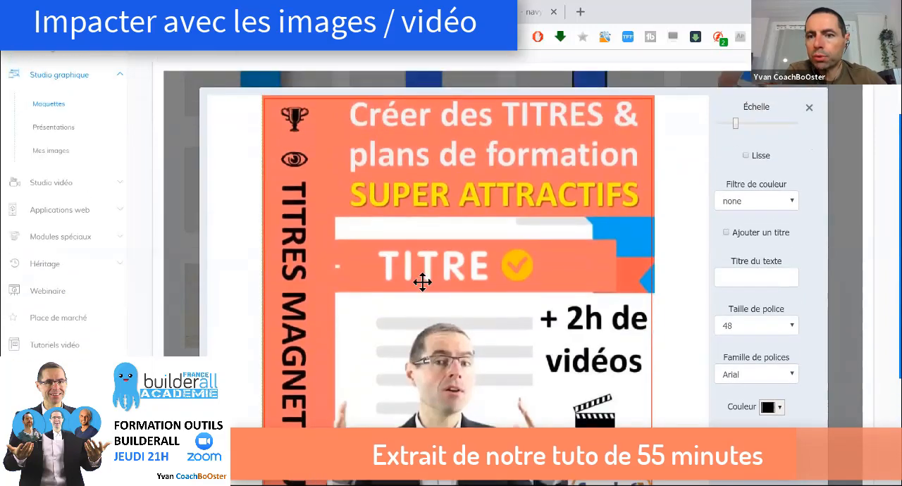
{"action": "scroll", "coordinate": [422, 282], "scroll_direction": "down", "scroll_amount": 1}
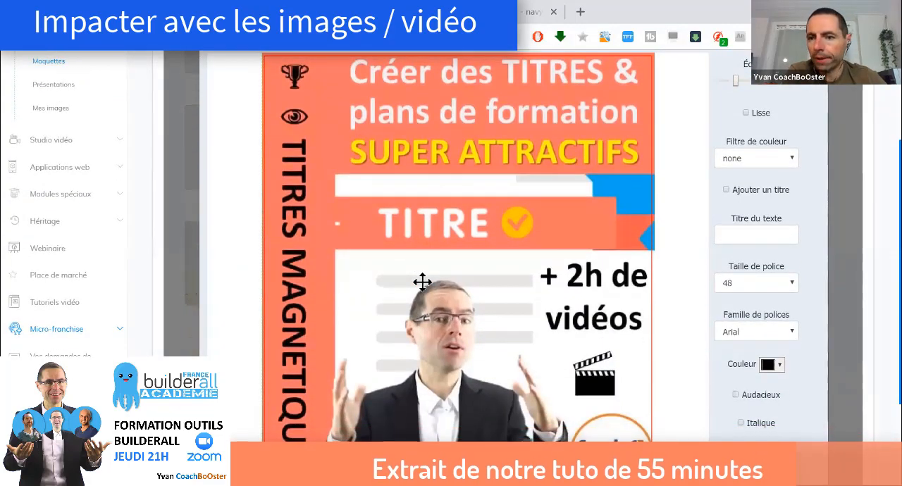
{"action": "scroll", "coordinate": [422, 281], "scroll_direction": "down", "scroll_amount": 1}
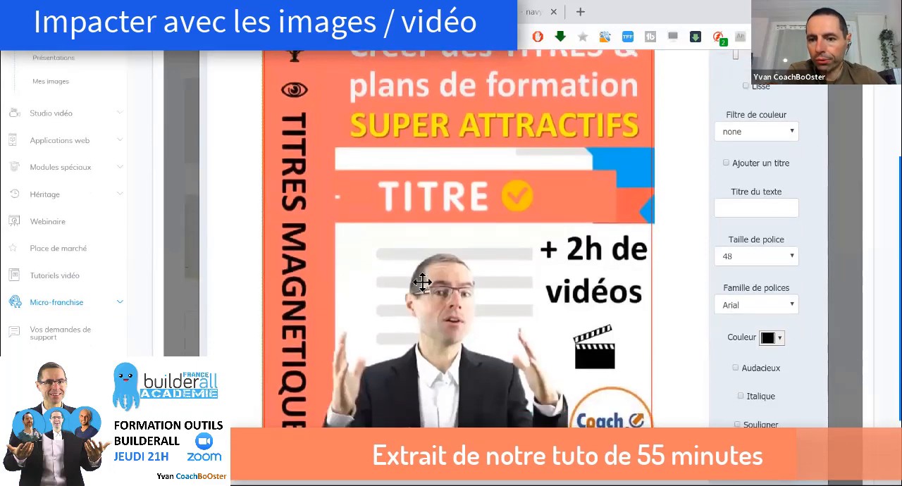
{"action": "scroll", "coordinate": [421, 282], "scroll_direction": "down", "scroll_amount": 2}
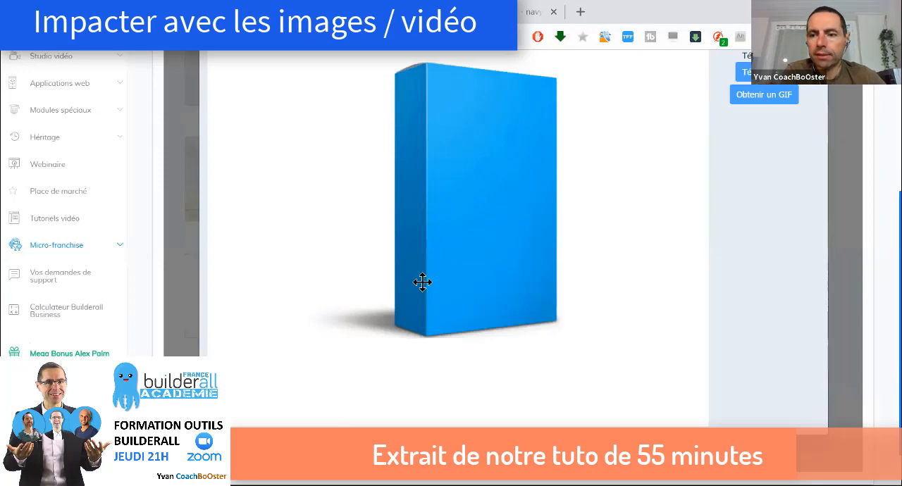
{"action": "scroll", "coordinate": [422, 282], "scroll_direction": "up", "scroll_amount": 3}
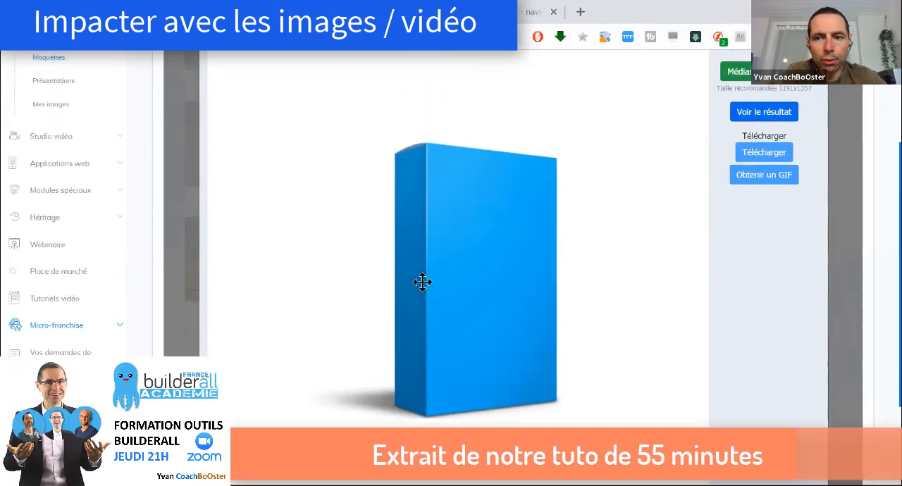
{"action": "left_click", "coordinate": [763, 112]}
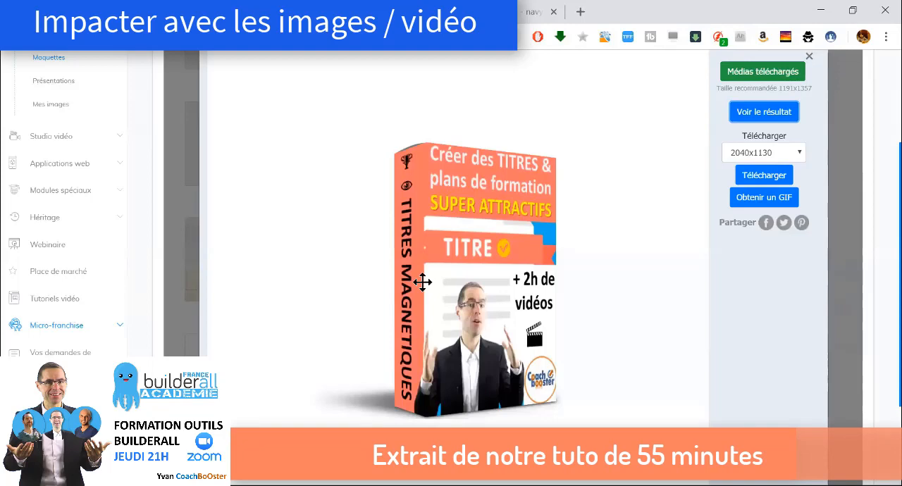
Examine the rendered 3D "Titres Magnétiques" box from top to bottom and close the mockup
{"action": "scroll", "coordinate": [422, 282], "scroll_direction": "up", "scroll_amount": 1}
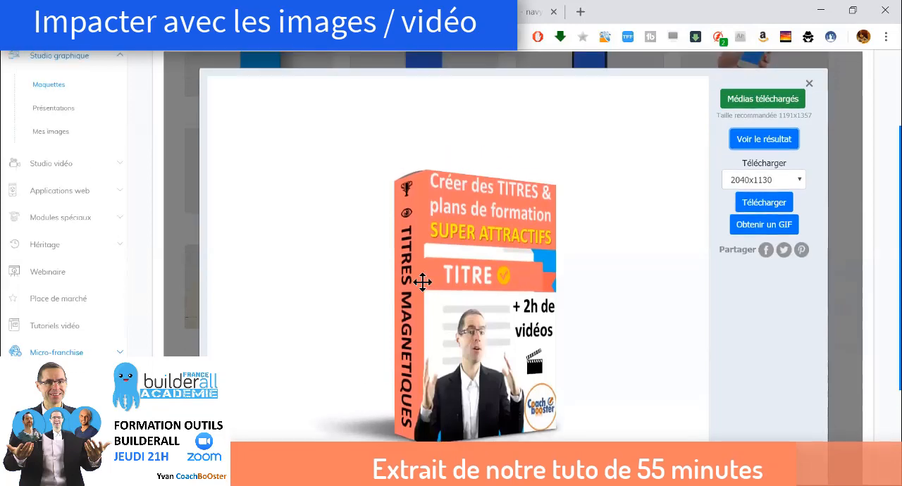
{"action": "scroll", "coordinate": [423, 282], "scroll_direction": "down", "scroll_amount": 3}
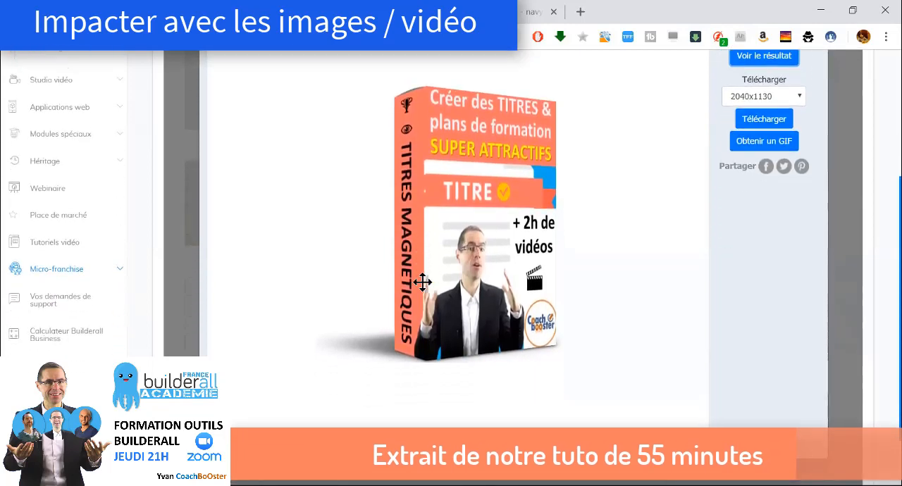
{"action": "scroll", "coordinate": [422, 282], "scroll_direction": "up", "scroll_amount": 1}
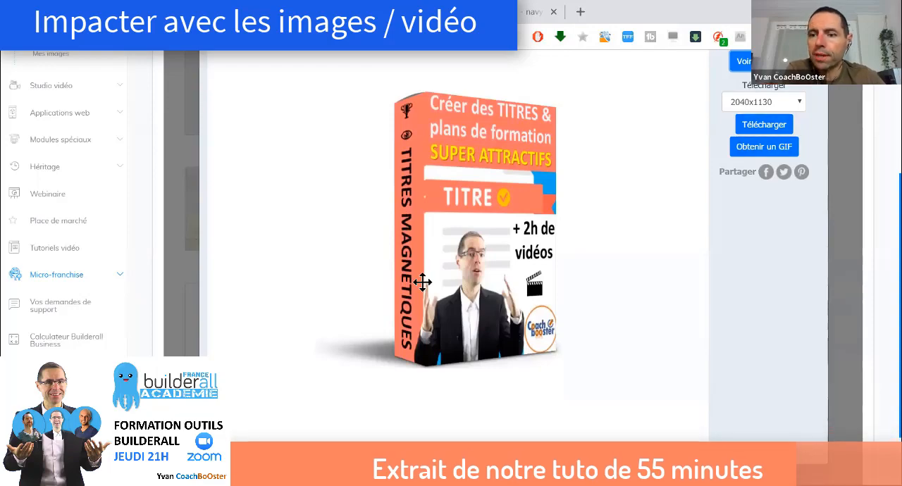
{"action": "scroll", "coordinate": [423, 282], "scroll_direction": "up", "scroll_amount": 2}
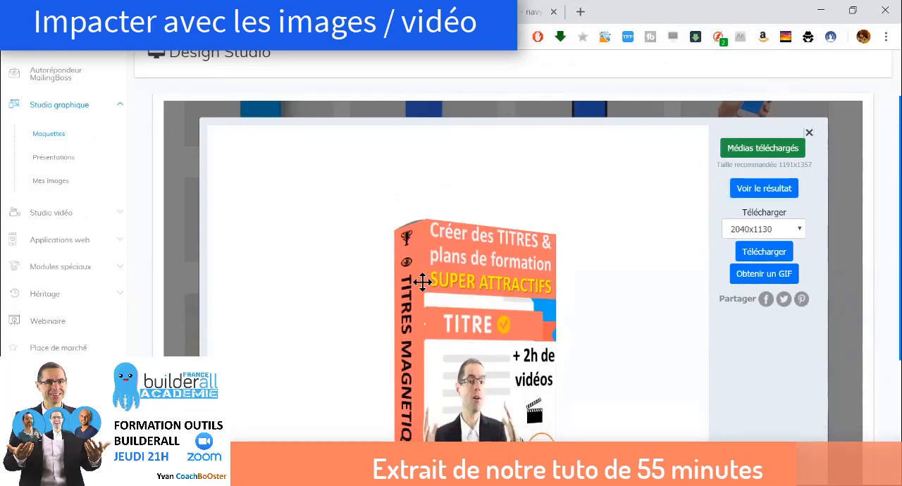
{"action": "key", "text": "Escape"}
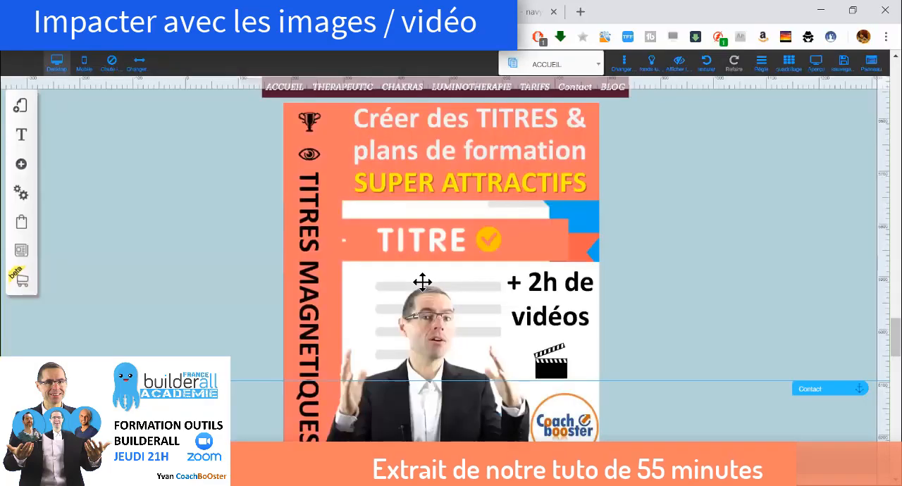
Replace the flat orange cover in the page's TARIFS section with the plain 3D box image from the personal files
{"action": "left_click", "coordinate": [422, 281]}
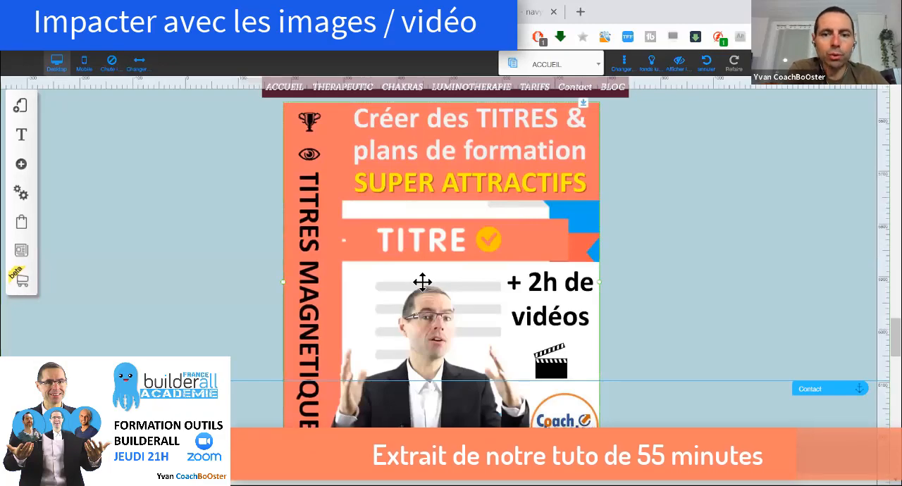
{"action": "double_click", "coordinate": [422, 281]}
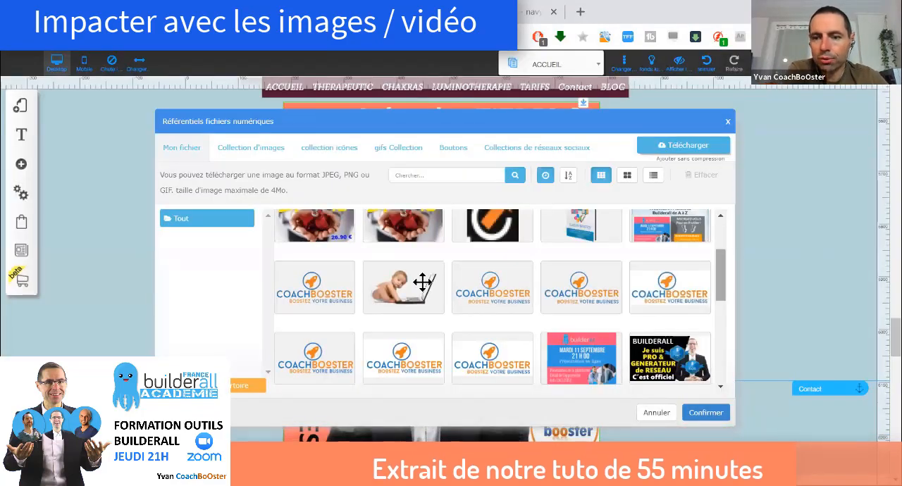
{"action": "scroll", "coordinate": [422, 282], "scroll_direction": "up", "scroll_amount": 3}
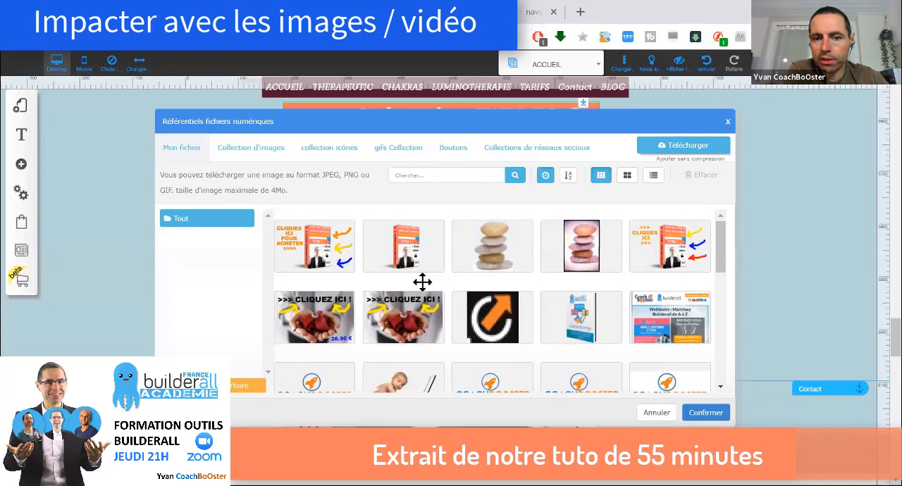
{"action": "left_click", "coordinate": [422, 282]}
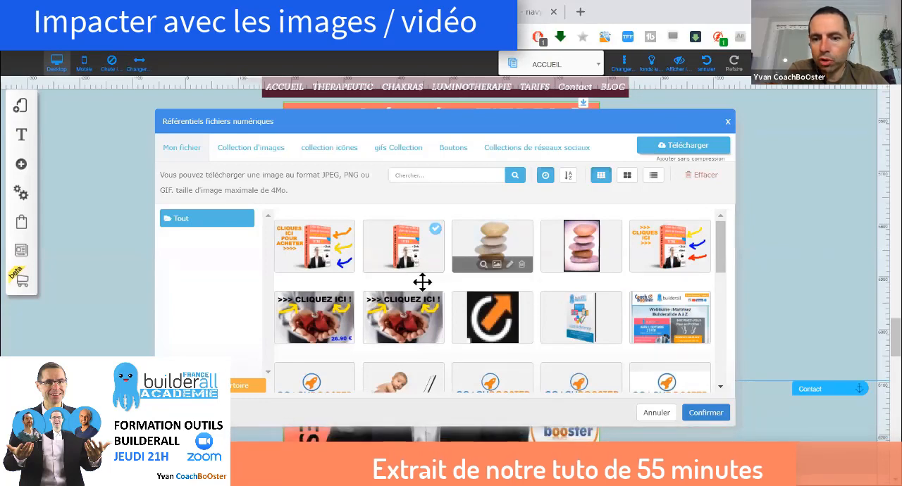
{"action": "left_click", "coordinate": [706, 413]}
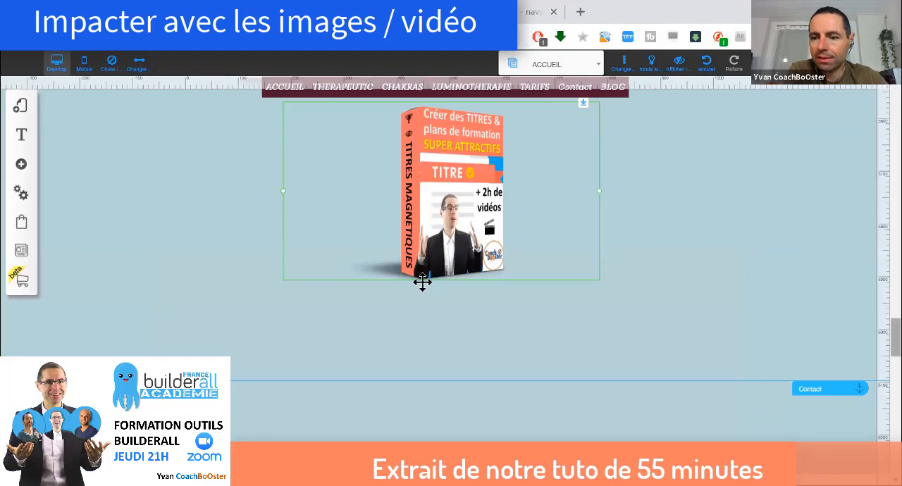
Try the 3D box image under the left price box, then place it beneath the right price box in the TARIFS section
{"action": "scroll", "coordinate": [421, 281], "scroll_direction": "up", "scroll_amount": 4}
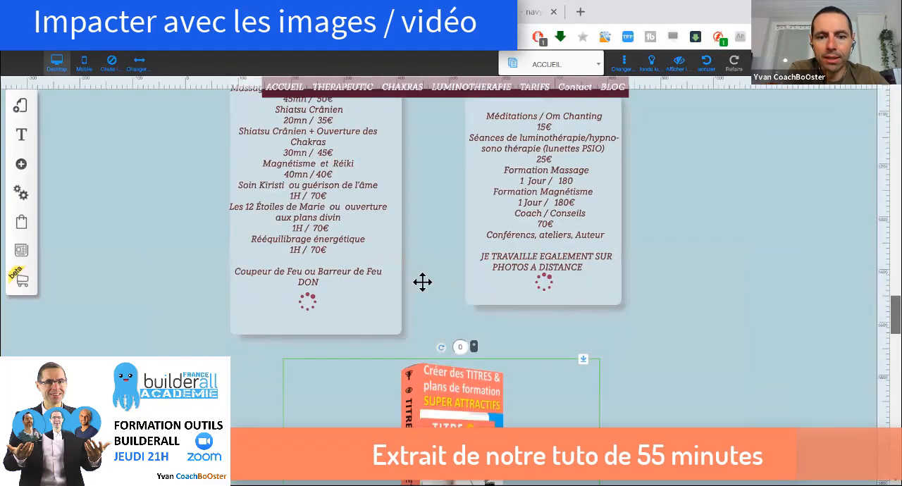
{"action": "scroll", "coordinate": [422, 282], "scroll_direction": "down", "scroll_amount": 4}
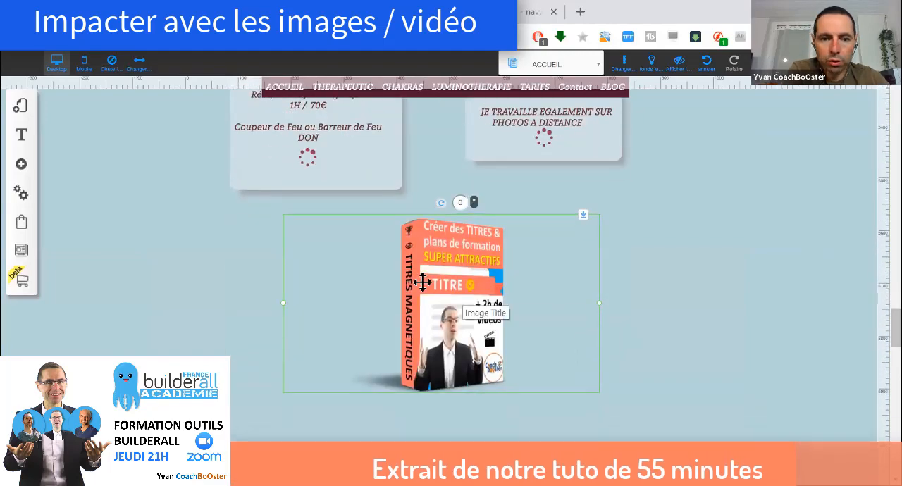
{"action": "left_click_drag", "start_coordinate": [422, 282], "coordinate": [312, 272]}
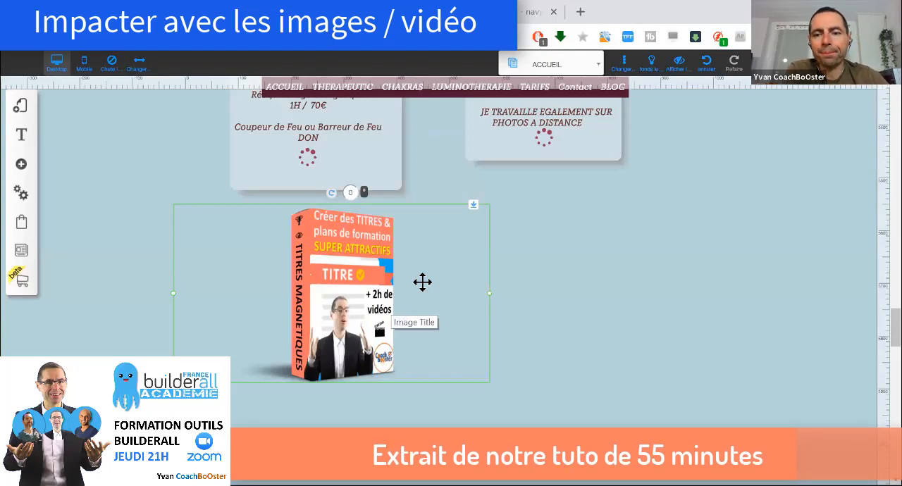
{"action": "left_click_drag", "start_coordinate": [423, 282], "coordinate": [652, 266]}
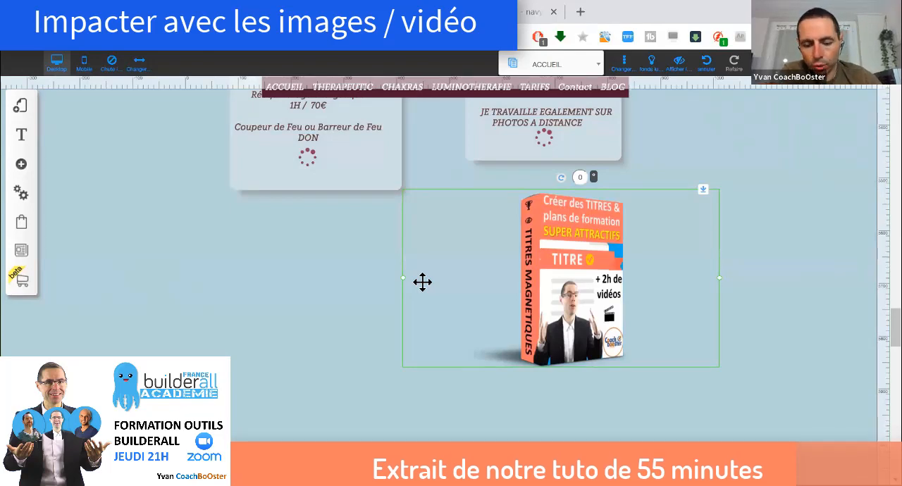
Edit the 3D box image and draw red, blue and orange arrows on its right side pointing at the box, and apply the drawing
{"action": "left_click", "coordinate": [422, 282]}
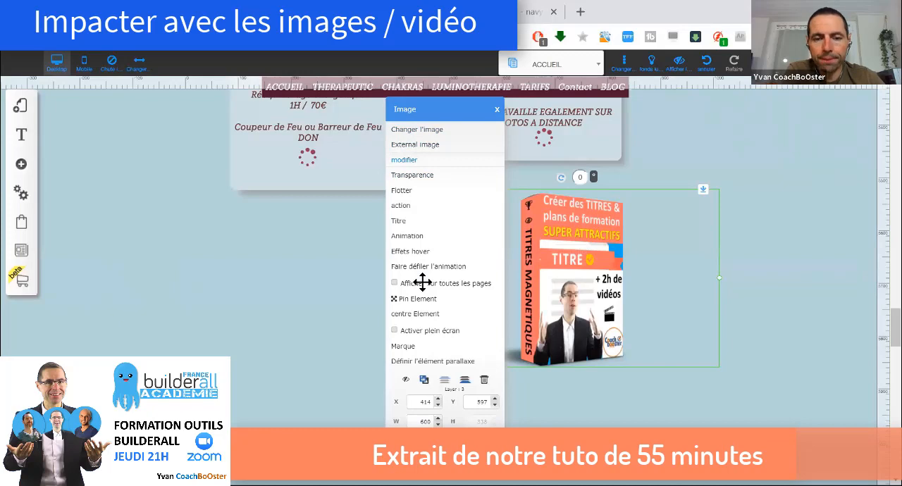
{"action": "left_click", "coordinate": [404, 160]}
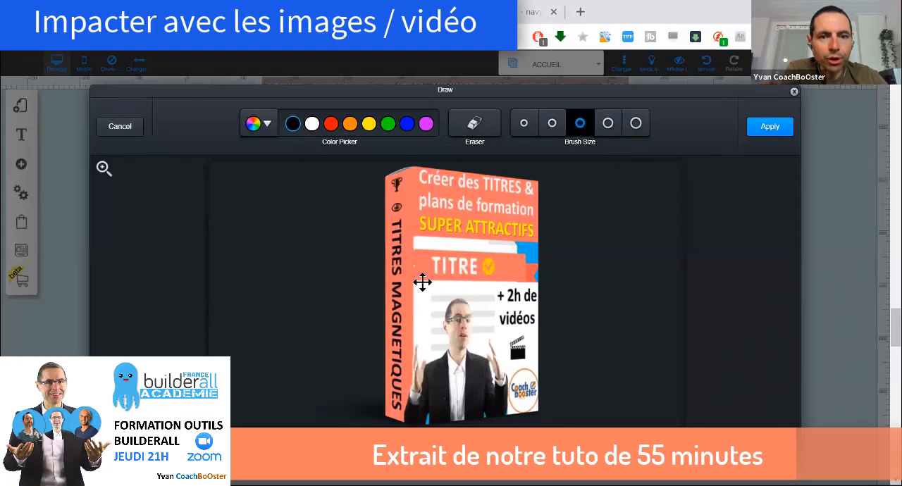
{"action": "left_click", "coordinate": [331, 124]}
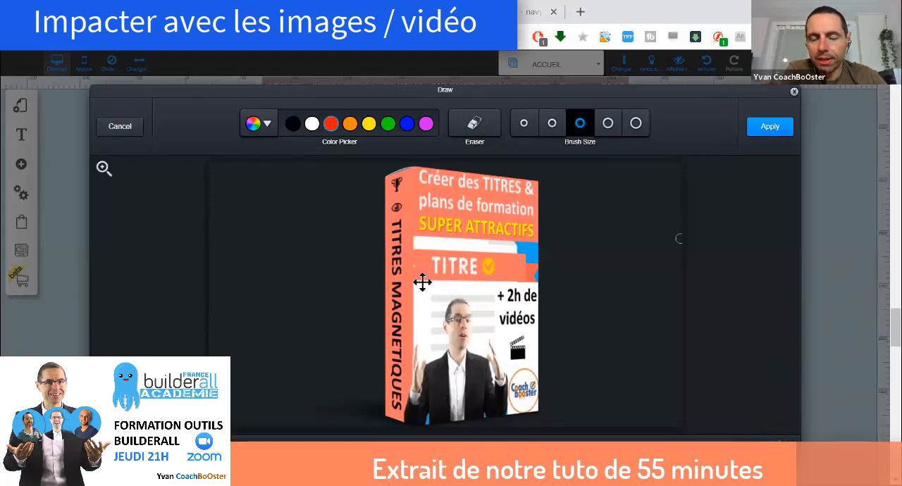
{"action": "mouse_move", "coordinate": [642, 195]}
{"action": "left_mouse_down"}
{"action": "mouse_move", "coordinate": [630, 208]}
{"action": "mouse_move", "coordinate": [564, 224]}
{"action": "mouse_move", "coordinate": [574, 218]}
{"action": "mouse_move", "coordinate": [565, 227]}
{"action": "mouse_move", "coordinate": [583, 238]}
{"action": "left_mouse_up"}
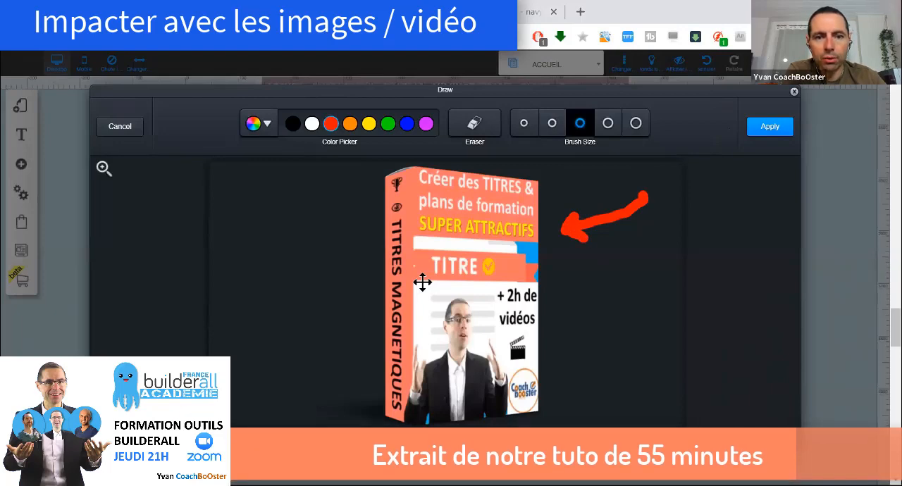
{"action": "left_click", "coordinate": [350, 124]}
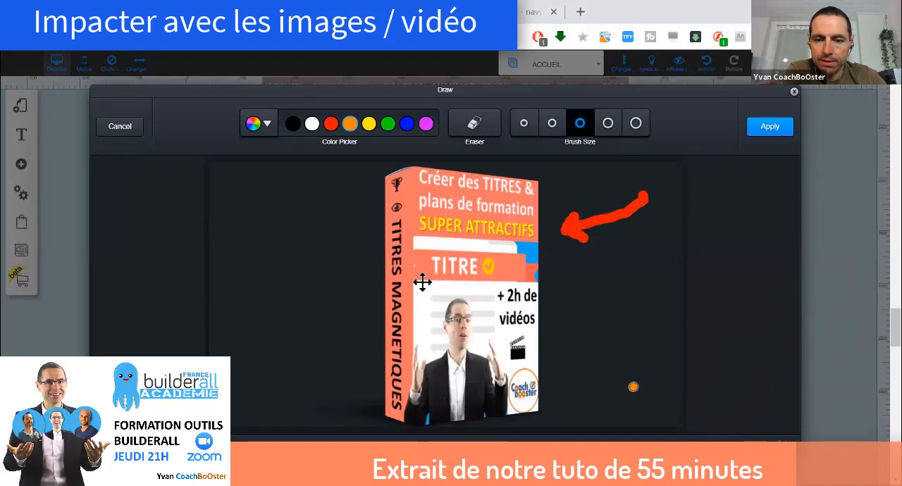
{"action": "mouse_move", "coordinate": [632, 387]}
{"action": "left_mouse_down"}
{"action": "mouse_move", "coordinate": [561, 356]}
{"action": "mouse_move", "coordinate": [579, 353]}
{"action": "mouse_move", "coordinate": [563, 377]}
{"action": "left_mouse_up"}
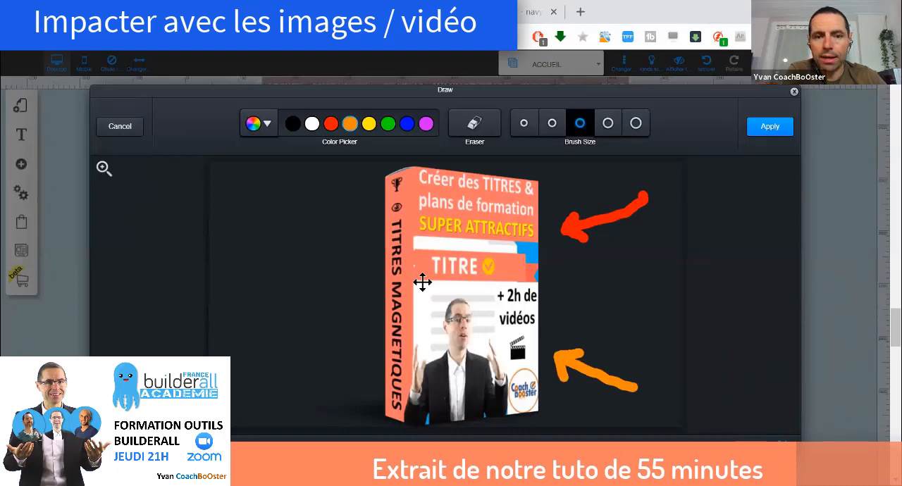
{"action": "left_click", "coordinate": [406, 124]}
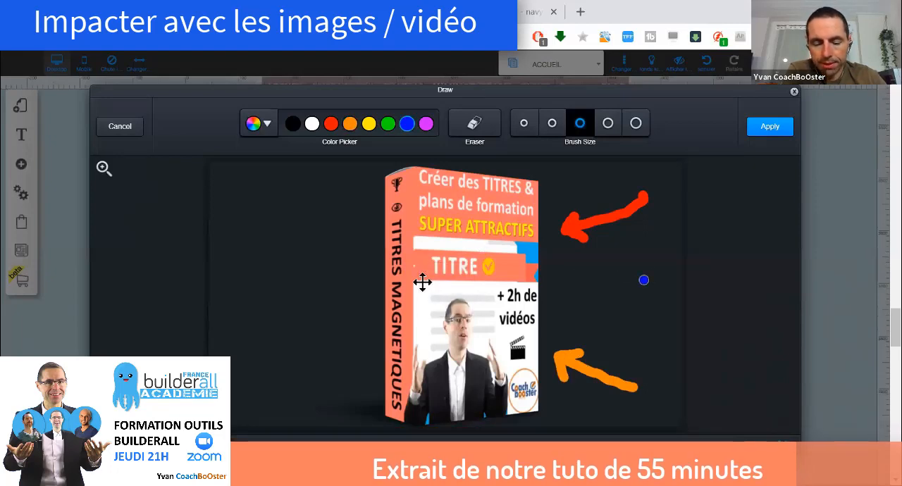
{"action": "mouse_move", "coordinate": [643, 280]}
{"action": "left_mouse_down"}
{"action": "mouse_move", "coordinate": [562, 296]}
{"action": "mouse_move", "coordinate": [572, 285]}
{"action": "mouse_move", "coordinate": [564, 298]}
{"action": "mouse_move", "coordinate": [577, 310]}
{"action": "left_mouse_up"}
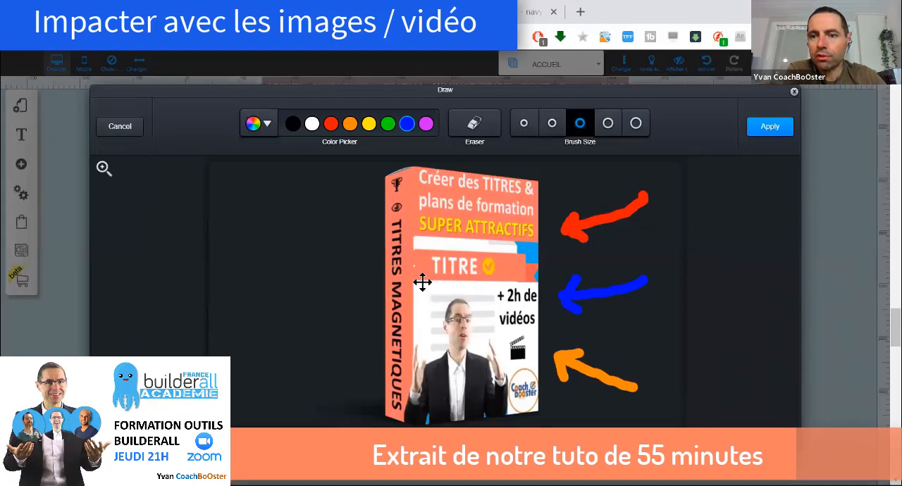
{"action": "key", "text": "Return"}
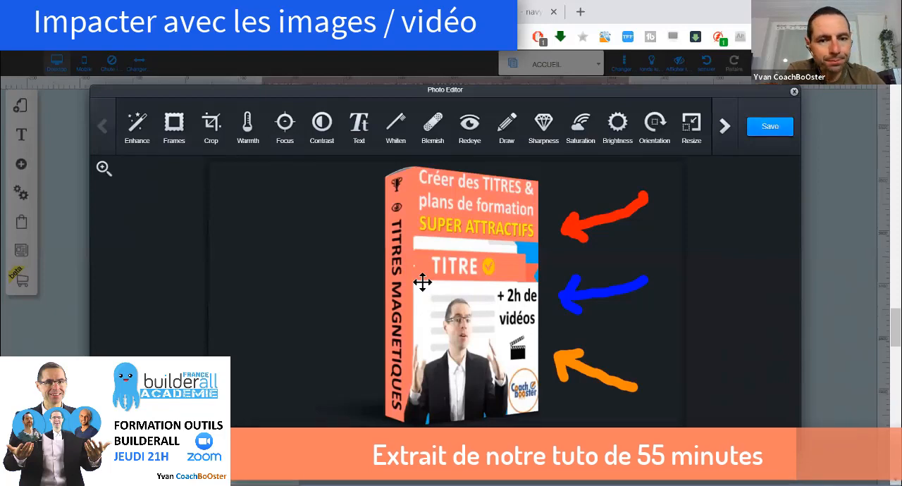
Add the purple Arial Black text "CLIQUEZ SUR L'IMAGE >>>" to the box image, split over four lines
{"action": "left_click", "coordinate": [358, 128]}
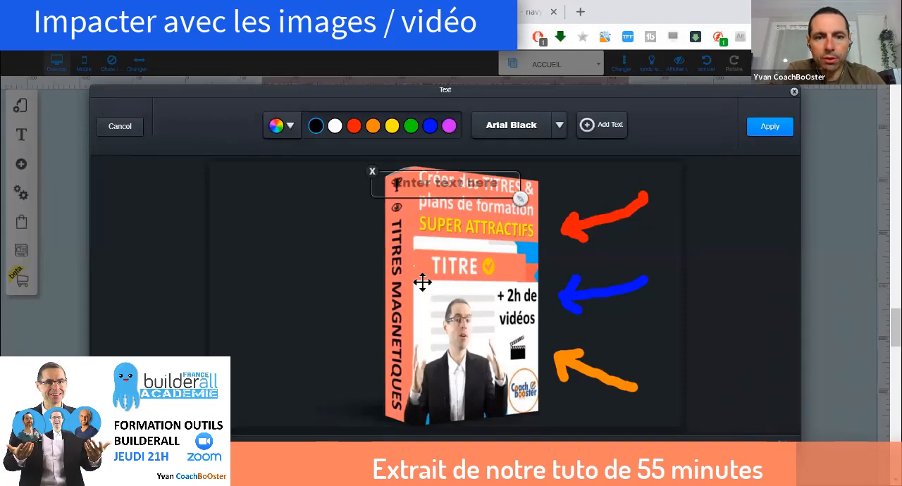
{"action": "left_click", "coordinate": [373, 127]}
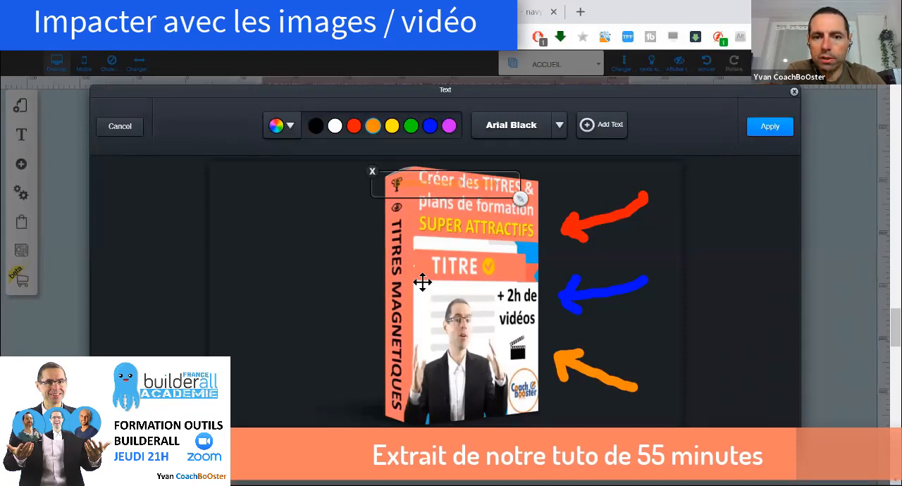
{"action": "left_click", "coordinate": [449, 127]}
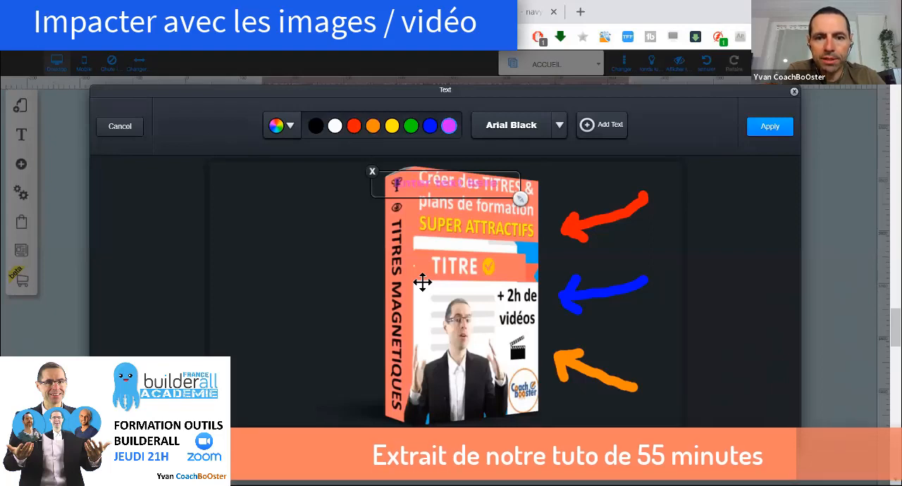
{"action": "left_click", "coordinate": [422, 282]}
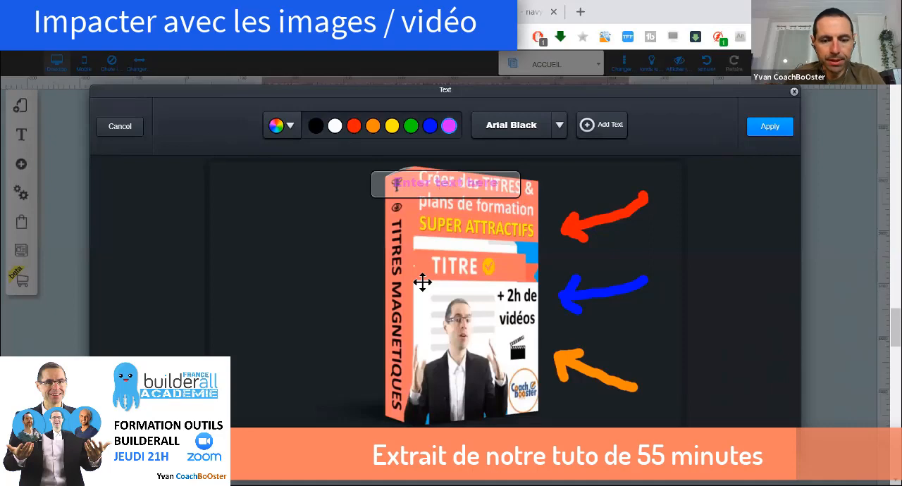
{"action": "type", "text": "GLI"}
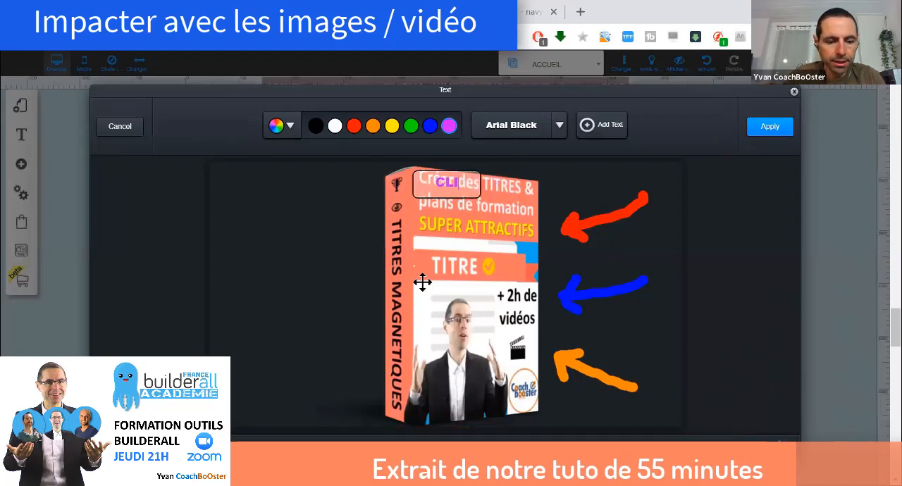
{"action": "type", "text": "QUER"}
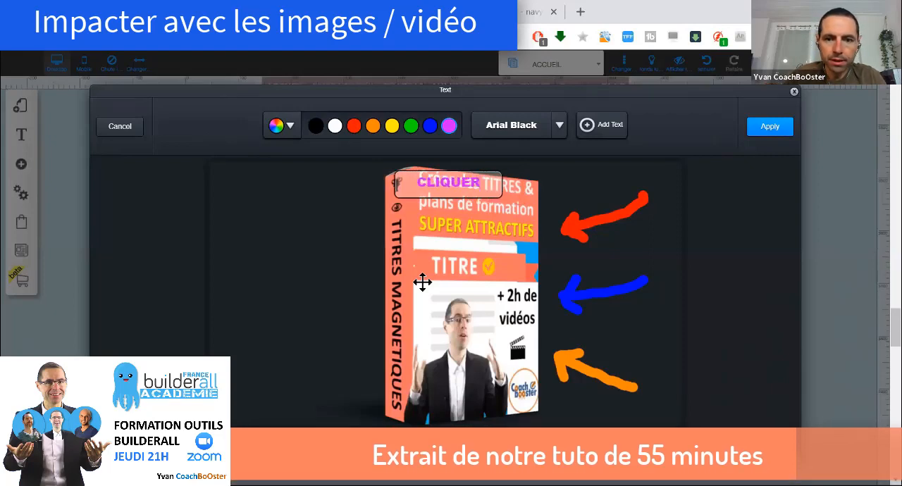
{"action": "key", "text": "BackSpace"}
{"action": "type", "text": "Z"}
{"action": "key", "text": "Return"}
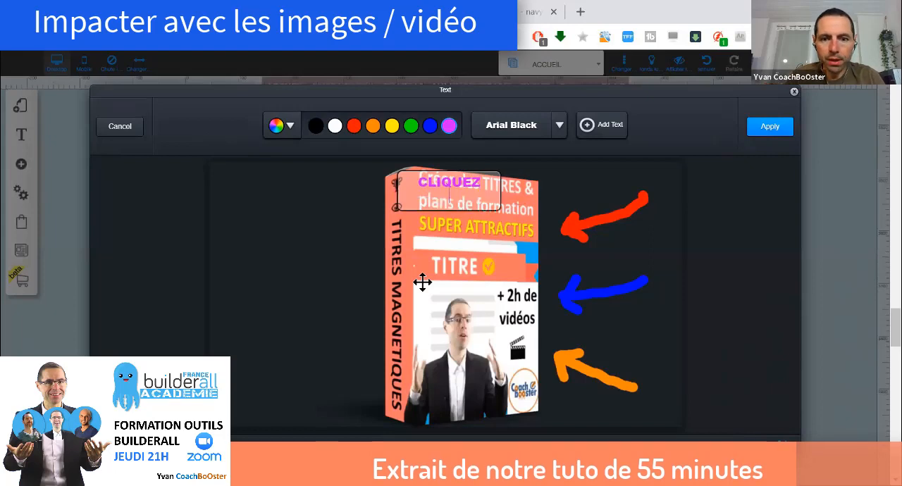
{"action": "type", "text": "SUR"}
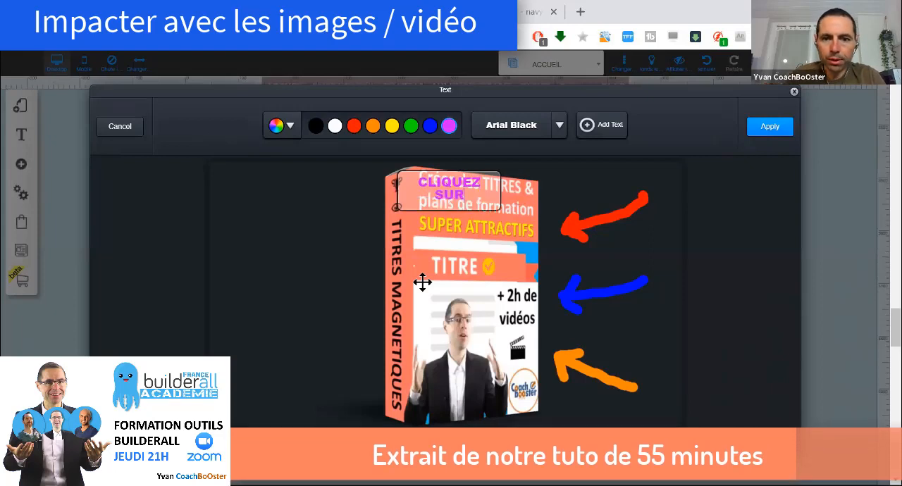
{"action": "key", "text": "Return"}
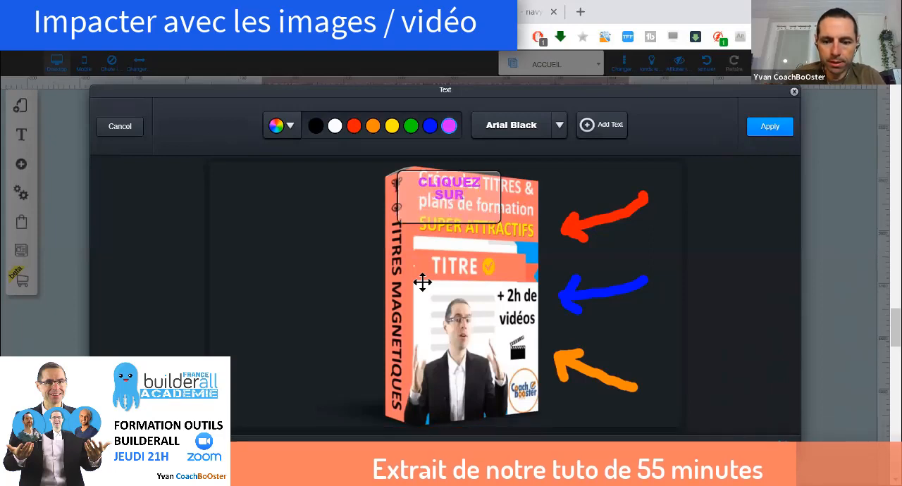
{"action": "type", "text": "L'IMAGE"}
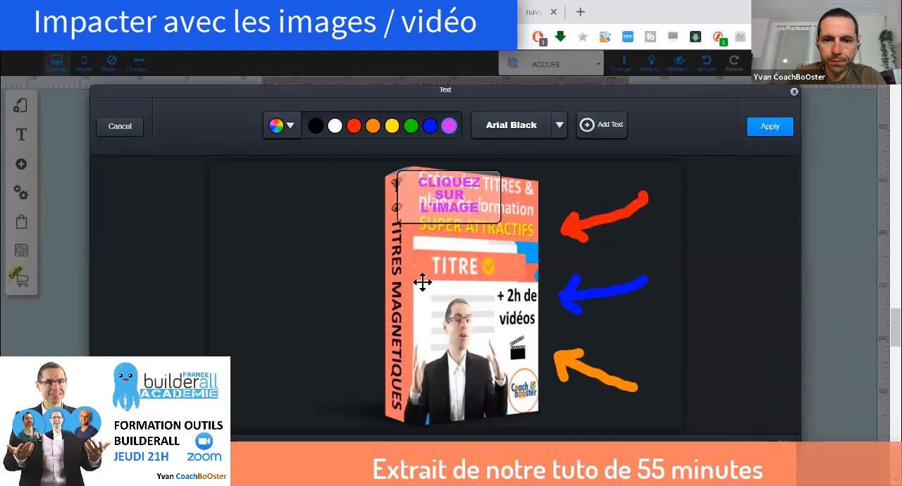
{"action": "key", "text": "Return"}
{"action": "type", "text": ">>>"}
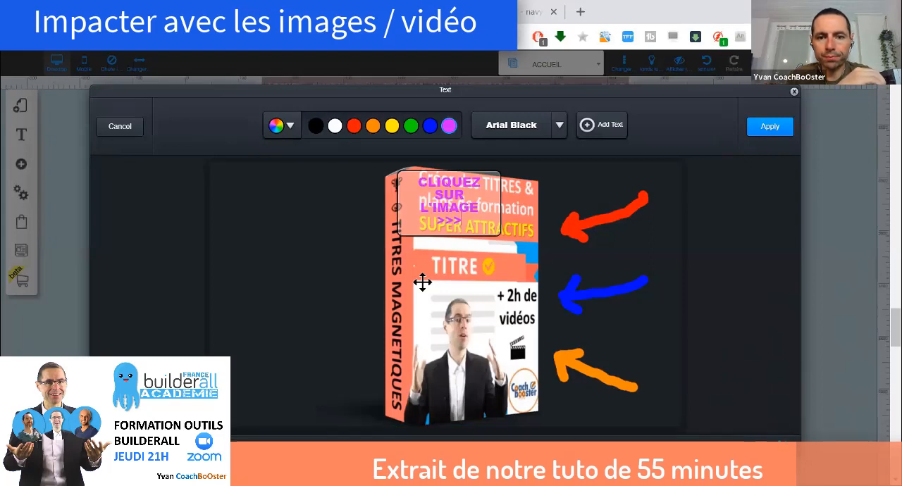
{"action": "left_click", "coordinate": [422, 282]}
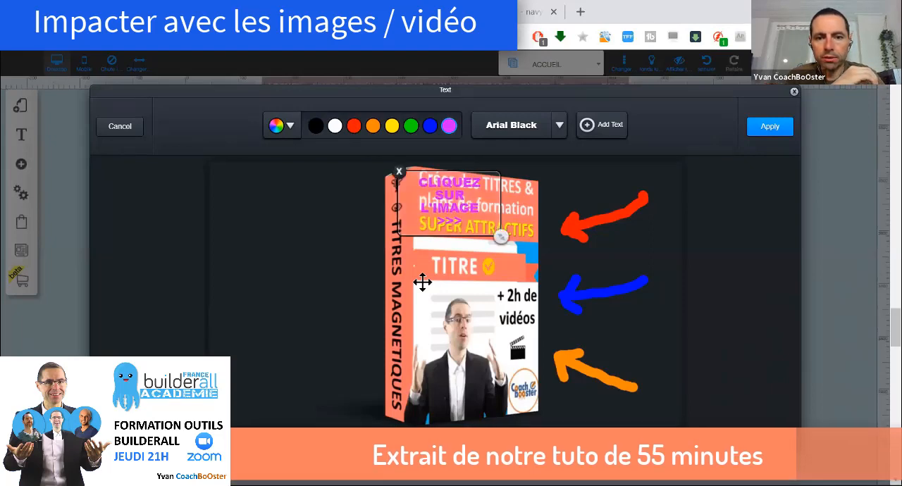
Place the purple text to the left of the box, enlarge it, tilt it slightly upward and apply it
{"action": "left_click_drag", "start_coordinate": [426, 192], "coordinate": [248, 189]}
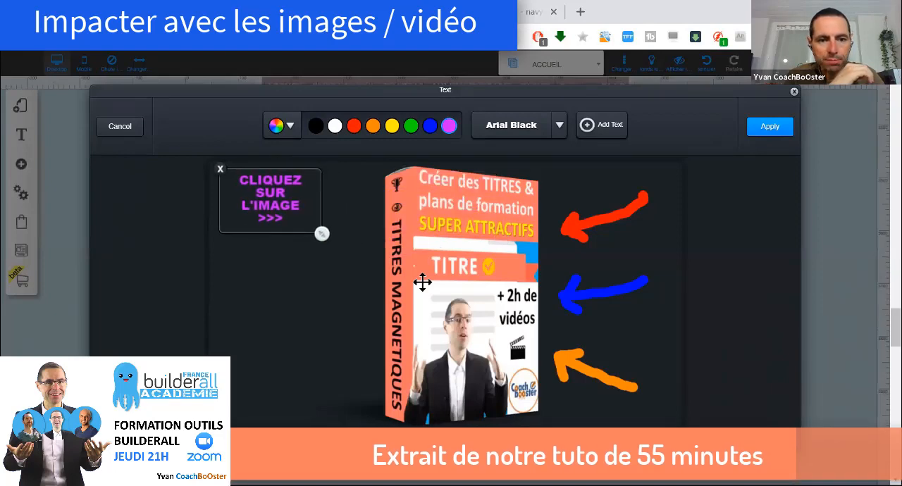
{"action": "left_click_drag", "start_coordinate": [322, 233], "coordinate": [350, 272]}
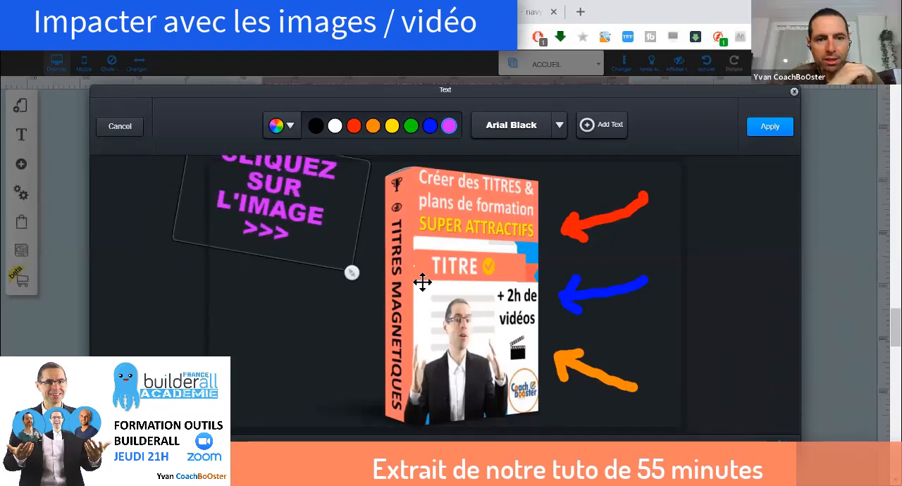
{"action": "left_click_drag", "start_coordinate": [275, 204], "coordinate": [299, 231]}
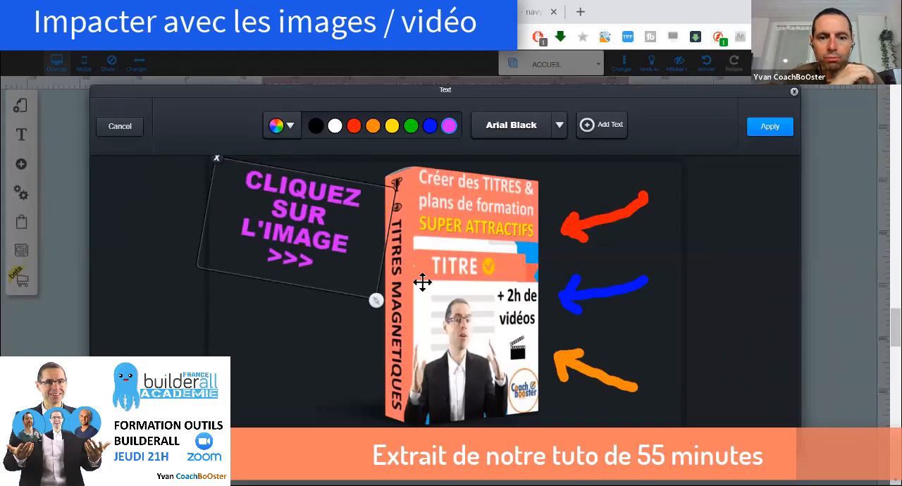
{"action": "left_click_drag", "start_coordinate": [375, 300], "coordinate": [413, 291]}
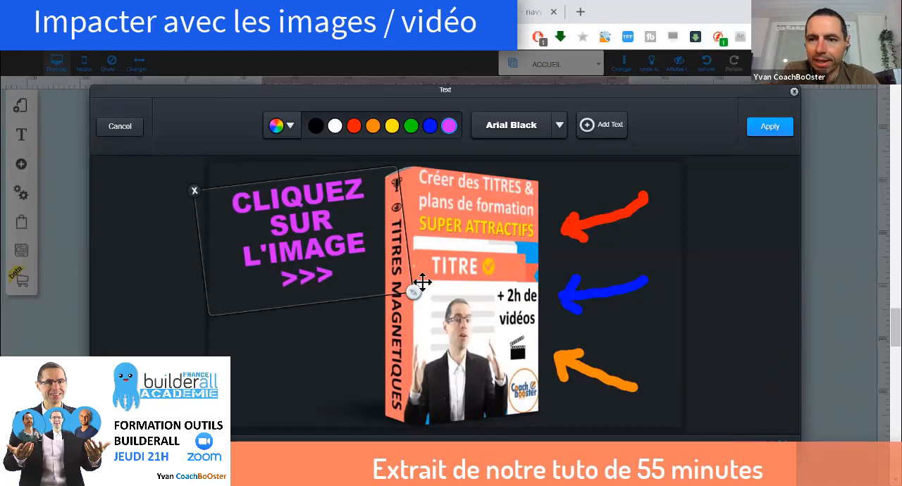
{"action": "left_click", "coordinate": [770, 127]}
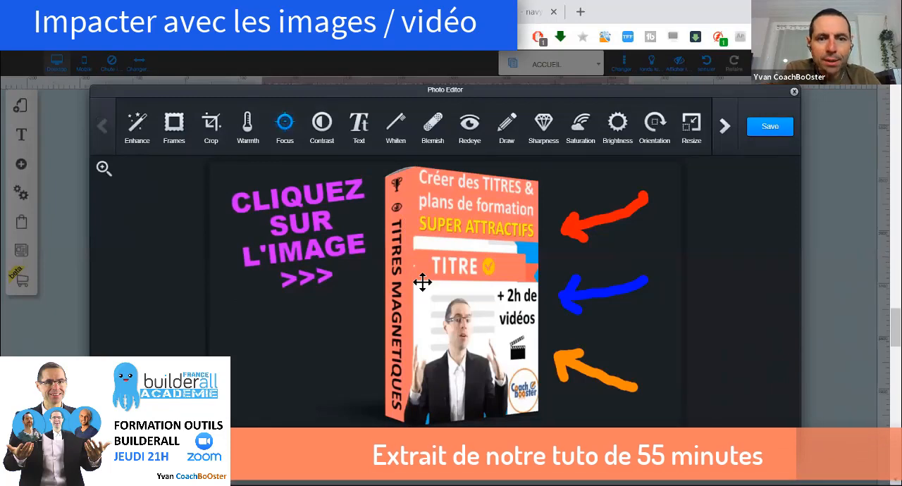
Apply a circular focus effect to the upper part of the box and save the edited image to the page
{"action": "left_click", "coordinate": [284, 123]}
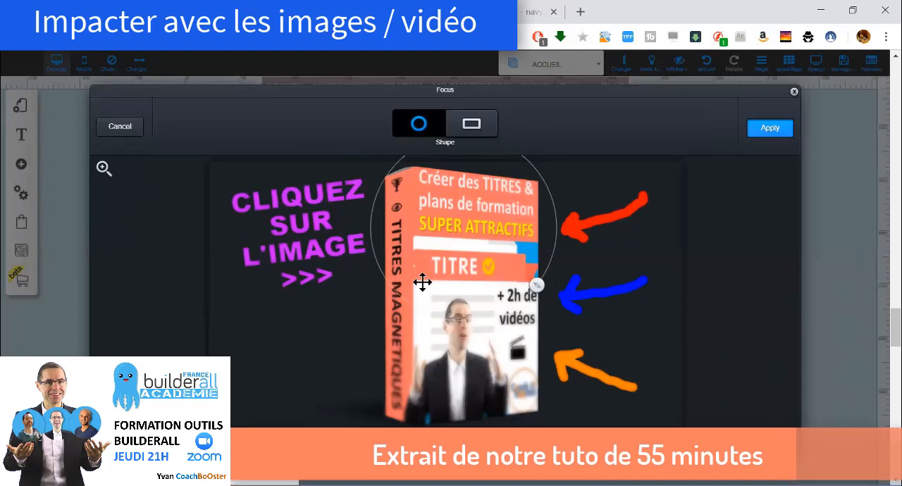
{"action": "key", "text": "Return"}
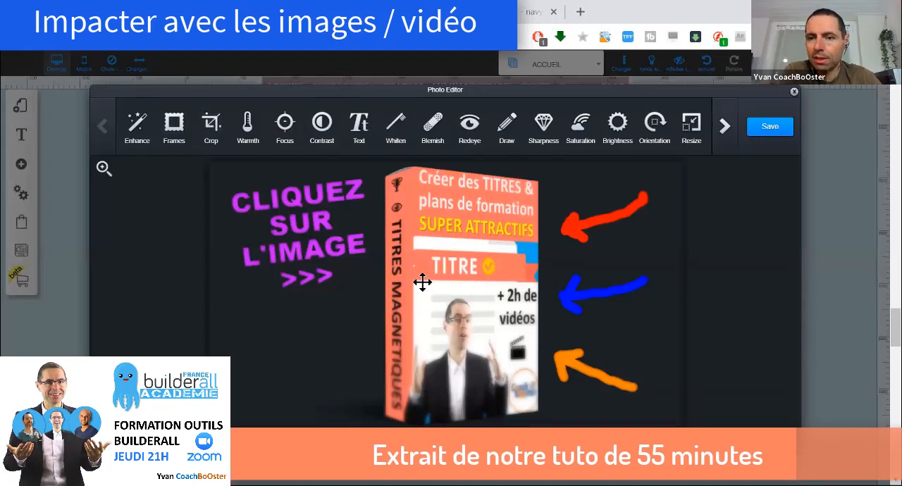
{"action": "left_click", "coordinate": [769, 127]}
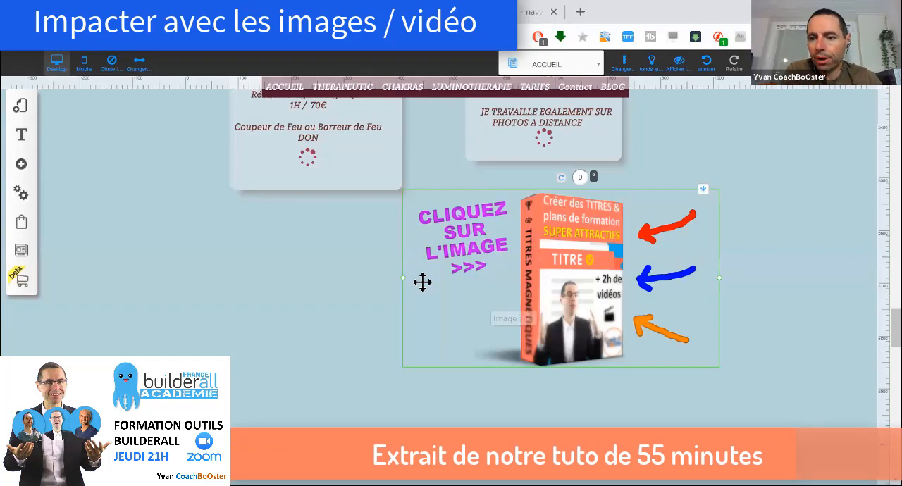
Add a Hover Image element over the edited box image and set its picture to the plain 3D box from the personal files
{"action": "scroll", "coordinate": [422, 282], "scroll_direction": "up", "scroll_amount": 4}
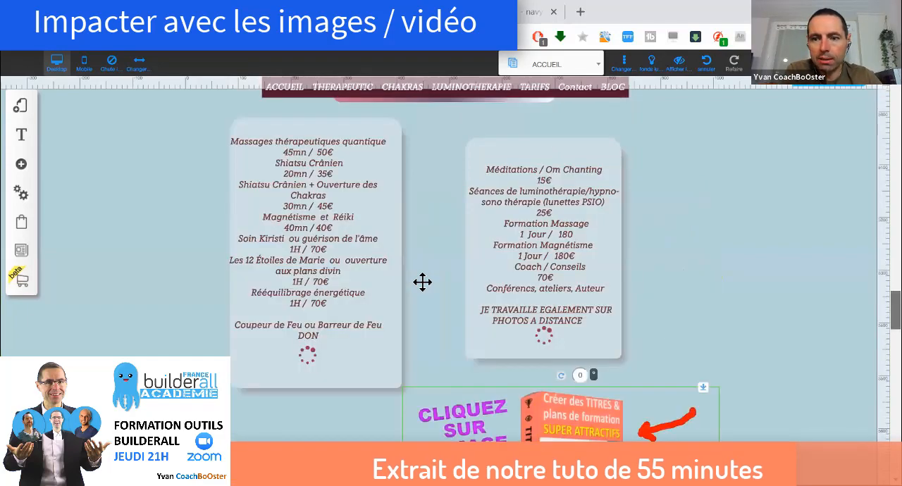
{"action": "scroll", "coordinate": [422, 282], "scroll_direction": "down", "scroll_amount": 4}
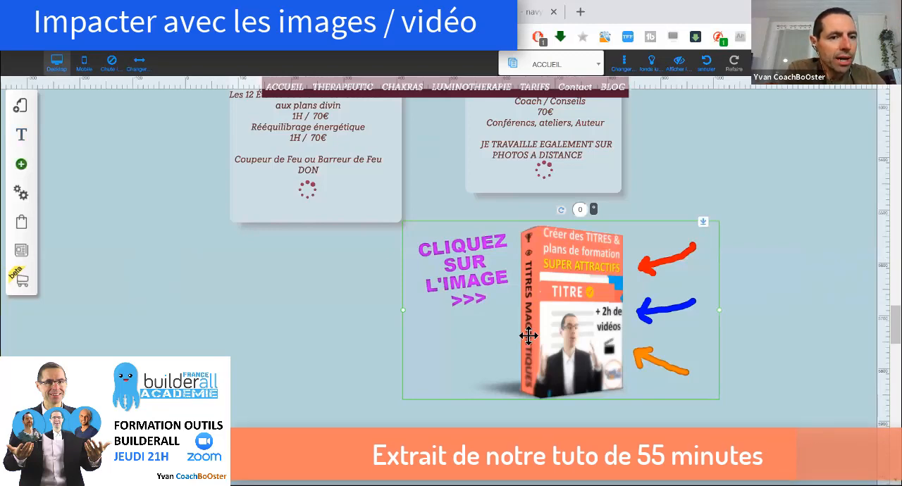
{"action": "left_click", "coordinate": [21, 163]}
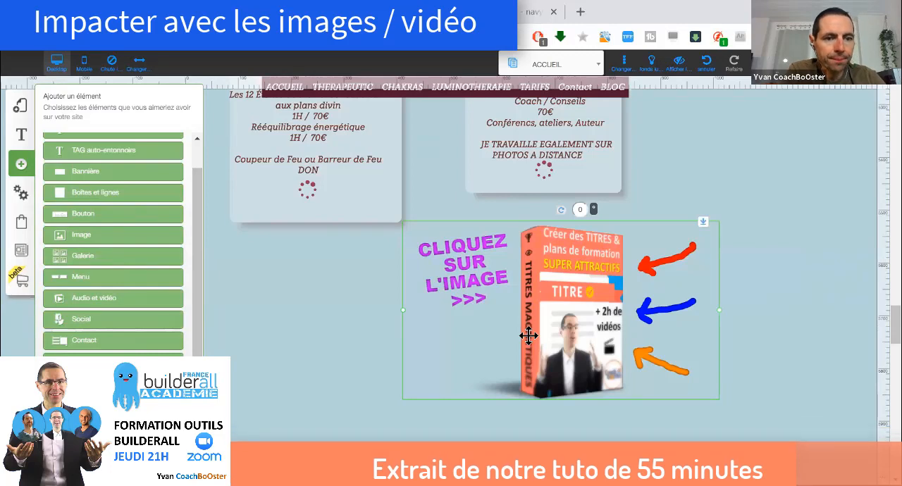
{"action": "left_click", "coordinate": [528, 336]}
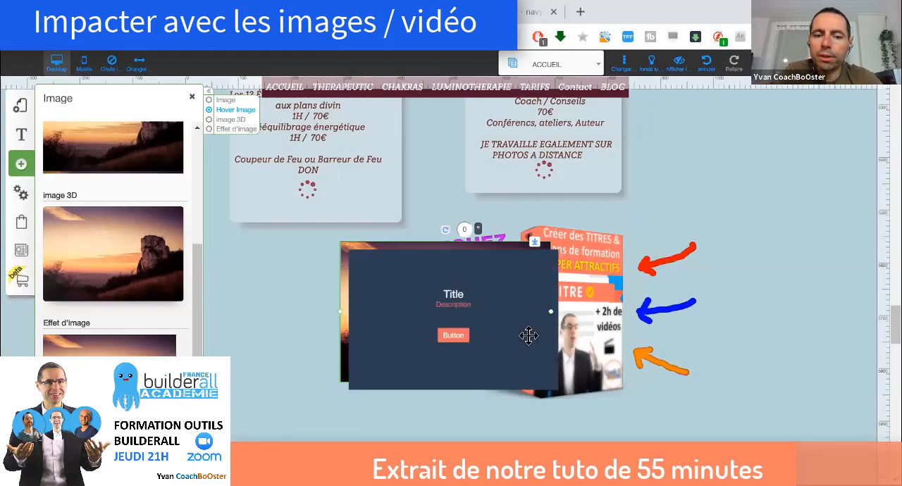
{"action": "double_click", "coordinate": [528, 336]}
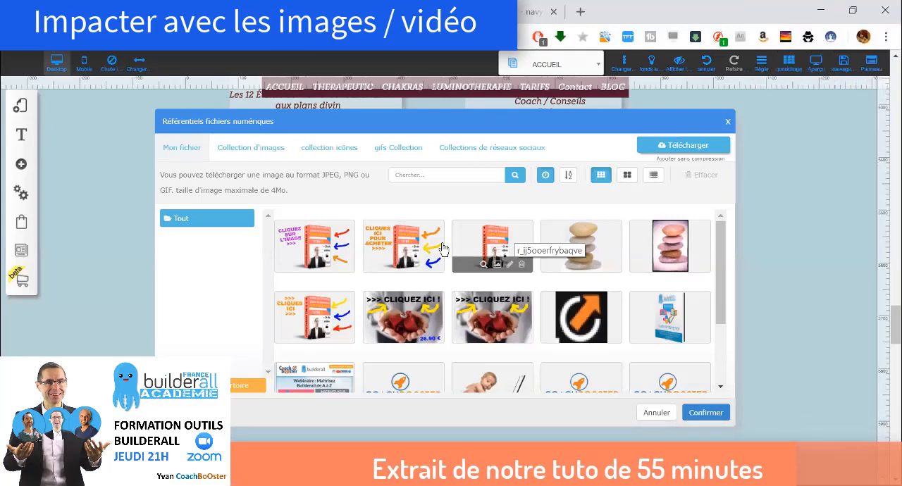
{"action": "left_click", "coordinate": [509, 238]}
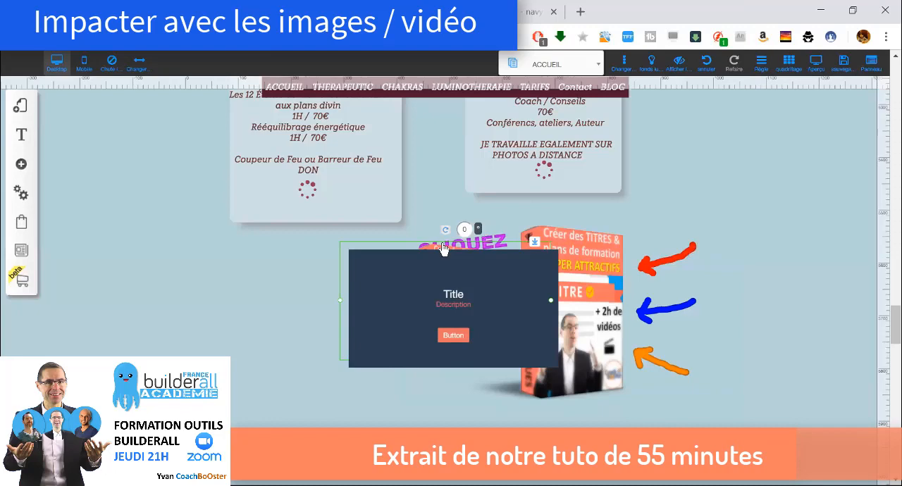
{"action": "left_click", "coordinate": [442, 248]}
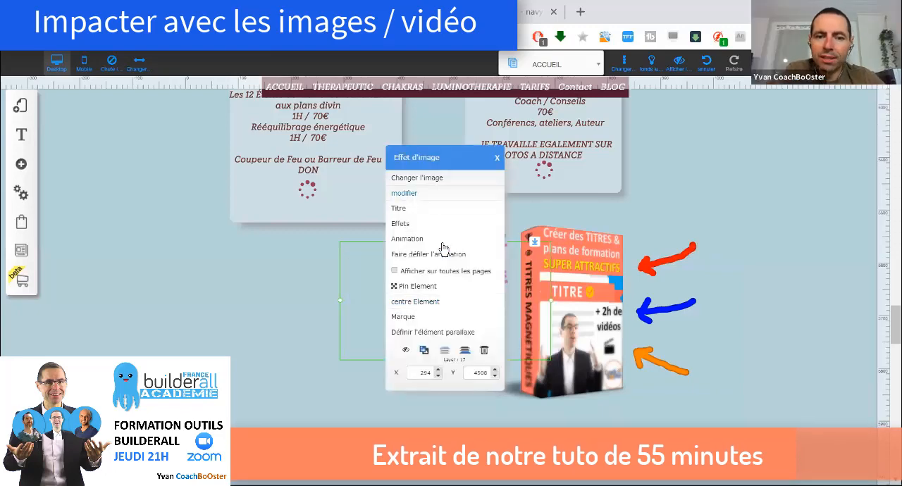
{"action": "left_click", "coordinate": [405, 193]}
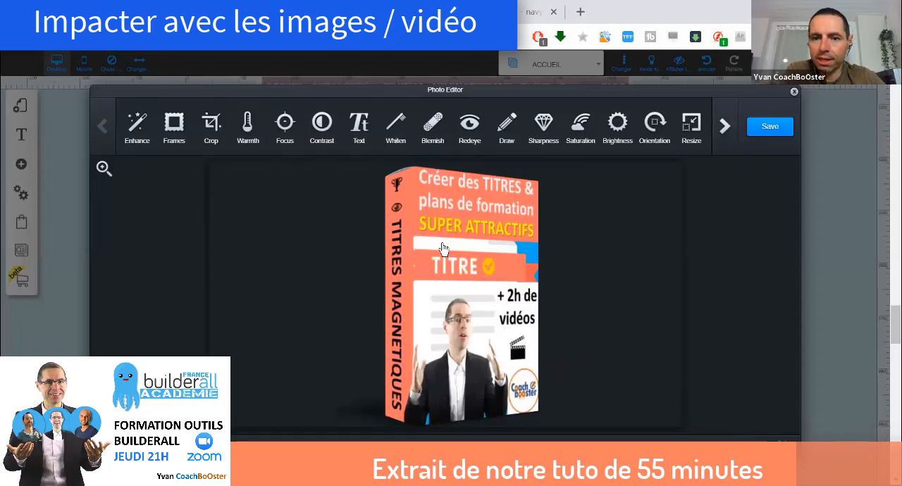
{"action": "key", "text": "Escape"}
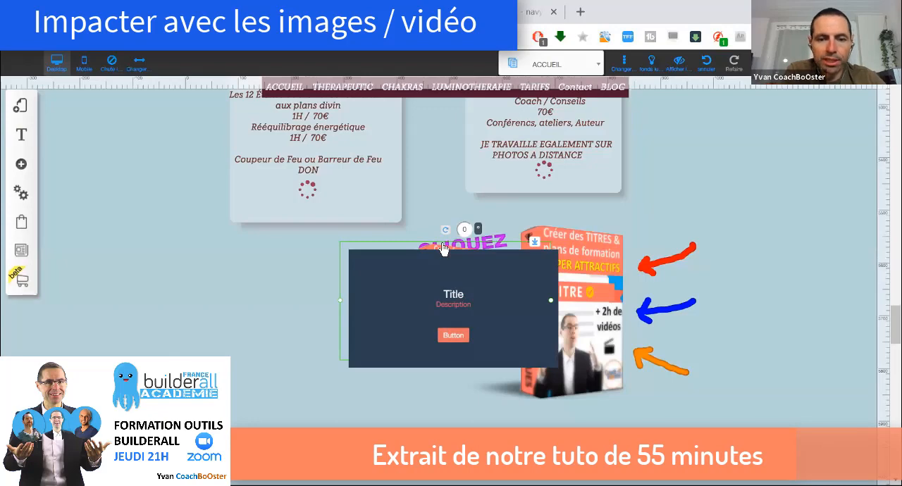
Preview Effect 2 and Effect 3 in the hover image's effect settings and select Effect 4
{"action": "left_click", "coordinate": [442, 248]}
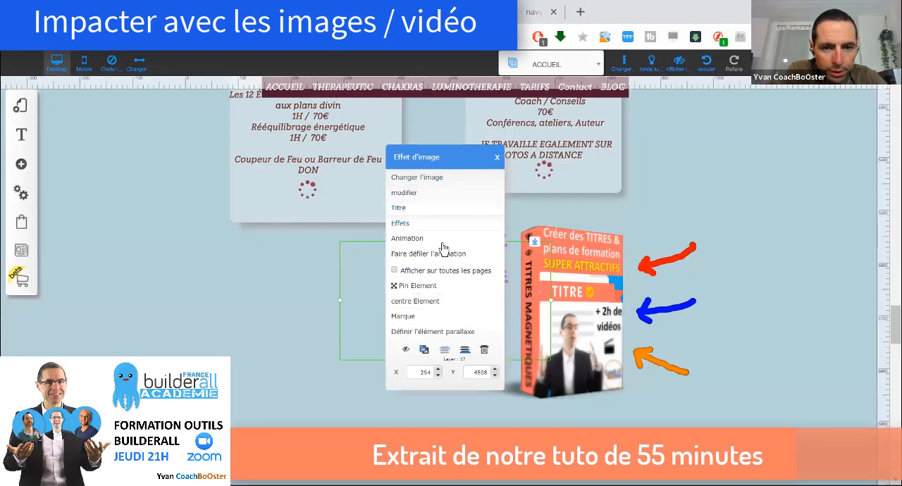
{"action": "left_click", "coordinate": [442, 244]}
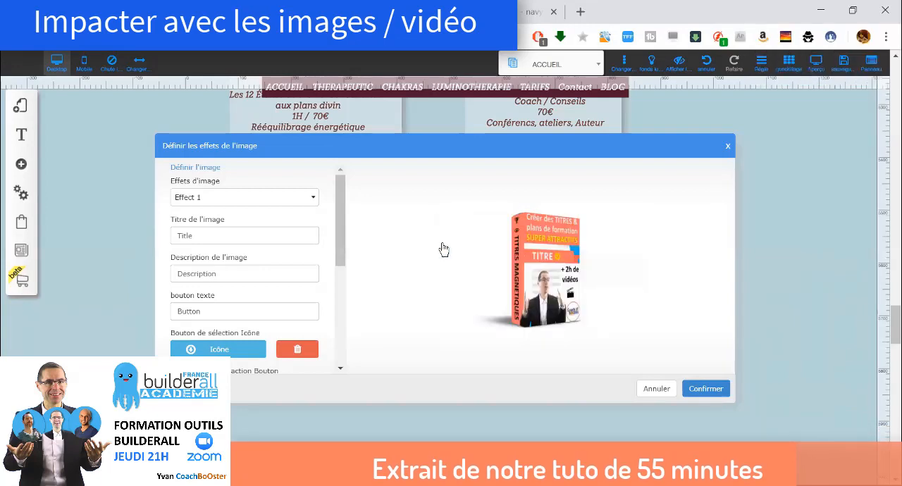
{"action": "left_click", "coordinate": [245, 197]}
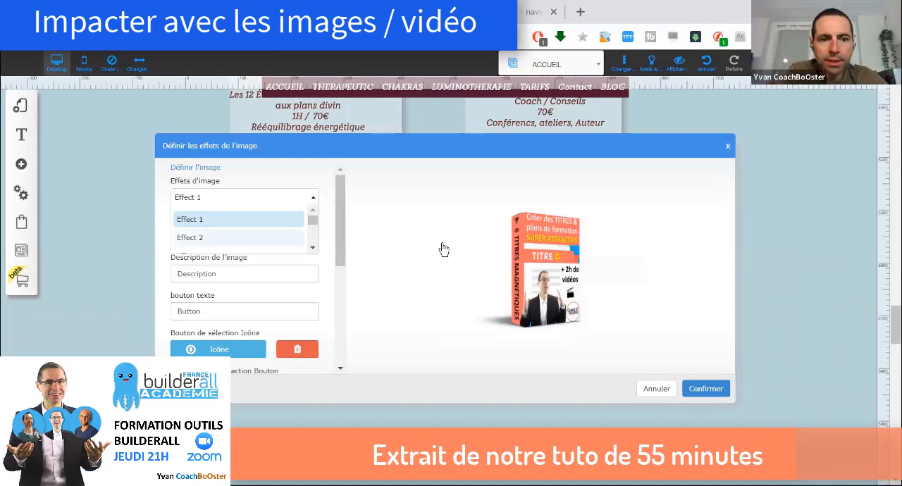
{"action": "left_click", "coordinate": [239, 238]}
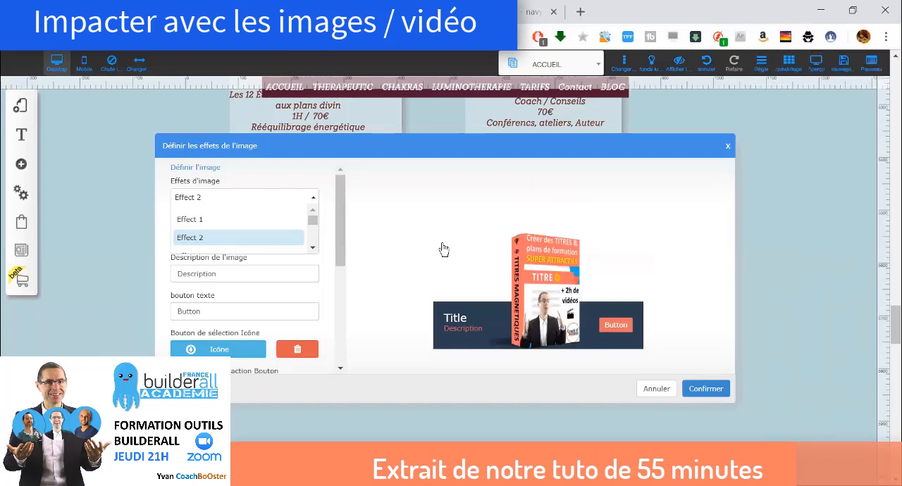
{"action": "key", "text": "Down"}
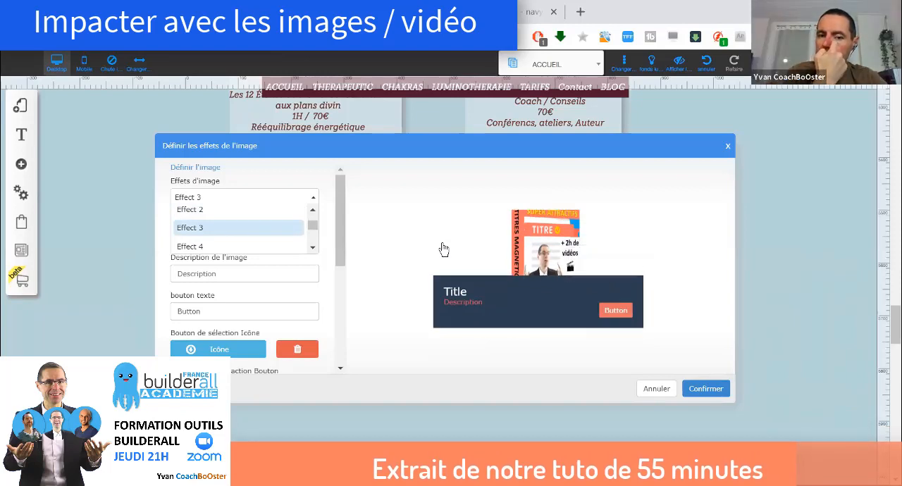
{"action": "key", "text": "Down"}
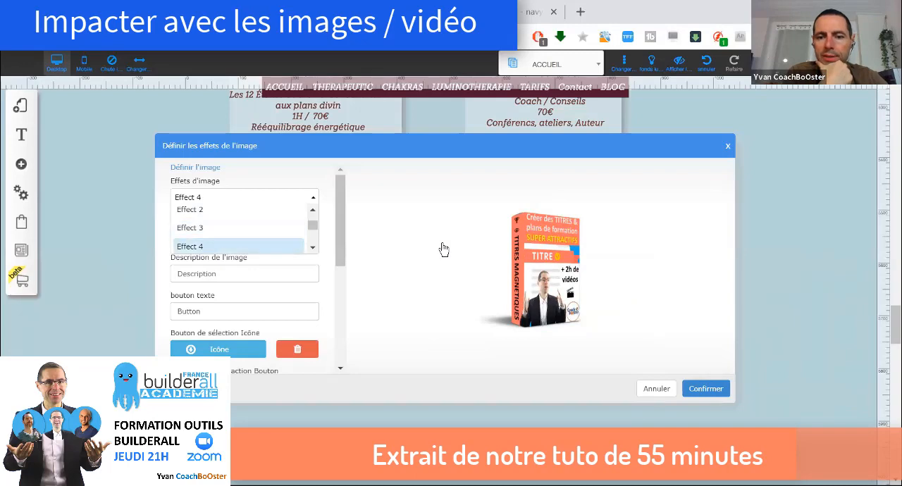